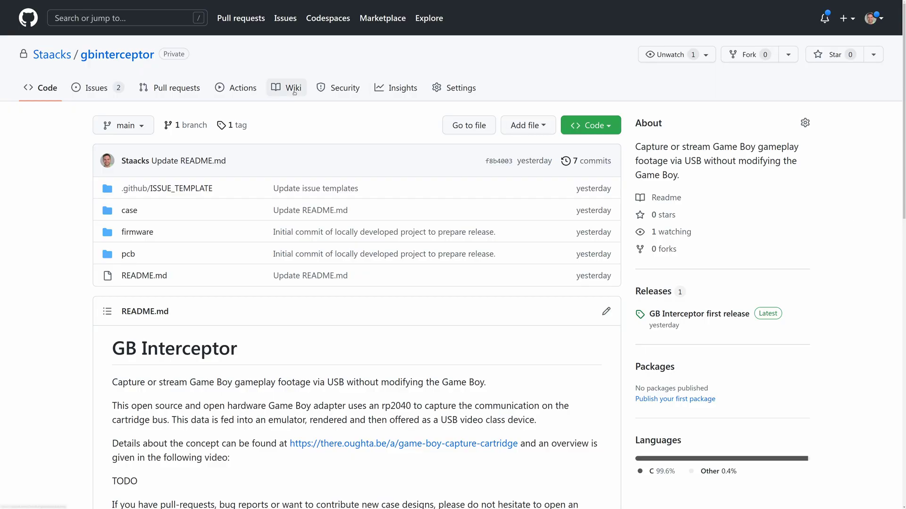
# Browse the wiki's Game Boy, Host software and Game compatibility pages, then start a new issue.
pyautogui.click(292, 88)
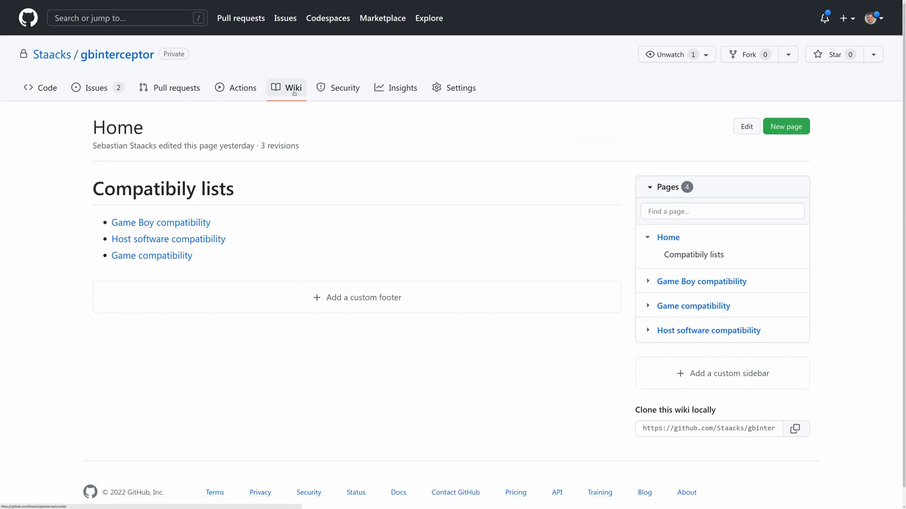
pyautogui.click(189, 223)
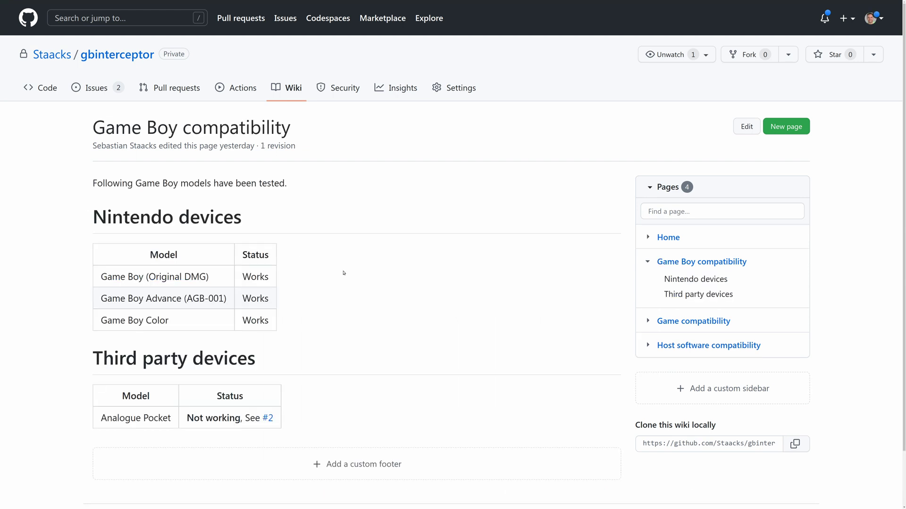
pyautogui.scroll(-1, 343, 272)
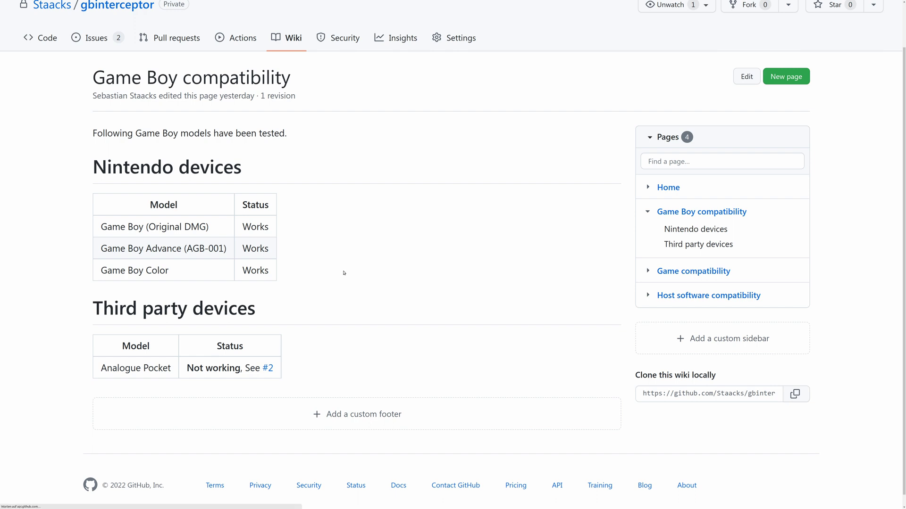
pyautogui.hotkey('alt', 'Left')
pyautogui.click(205, 241)
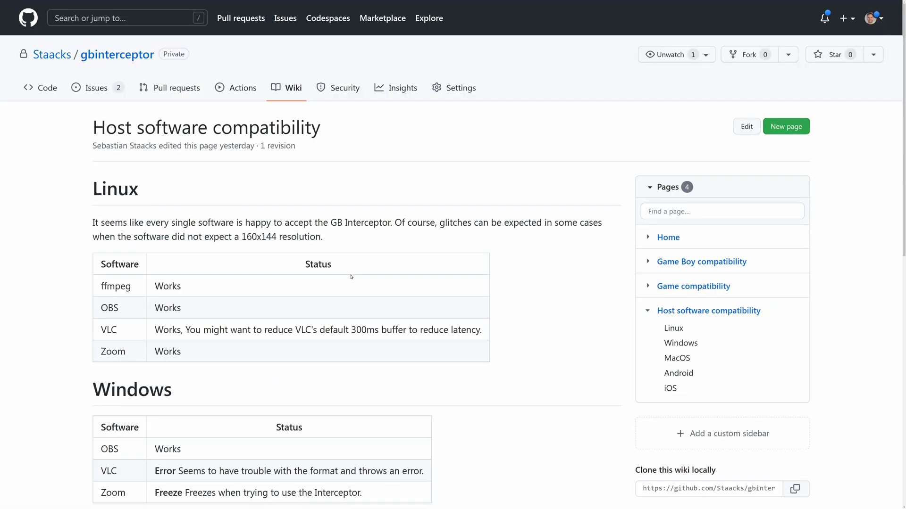
pyautogui.scroll(-1, 351, 275)
pyautogui.scroll(-1, 352, 277)
pyautogui.scroll(-1, 351, 276)
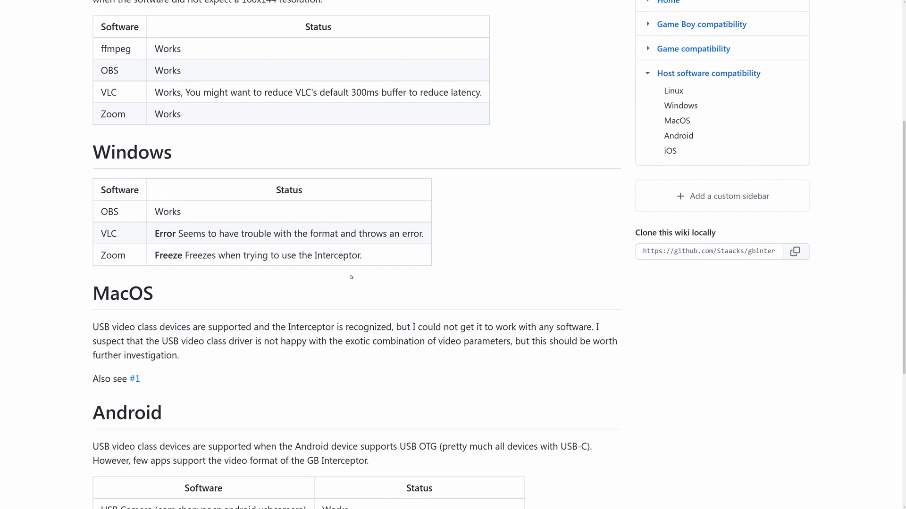
pyautogui.scroll(-1, 351, 277)
pyautogui.scroll(-1, 351, 277)
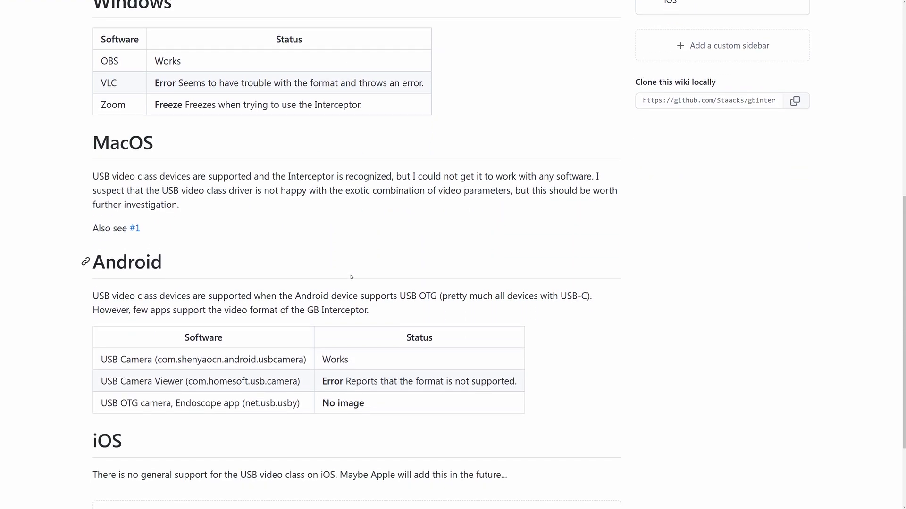
pyautogui.scroll(-1, 350, 277)
pyautogui.scroll(-1, 350, 276)
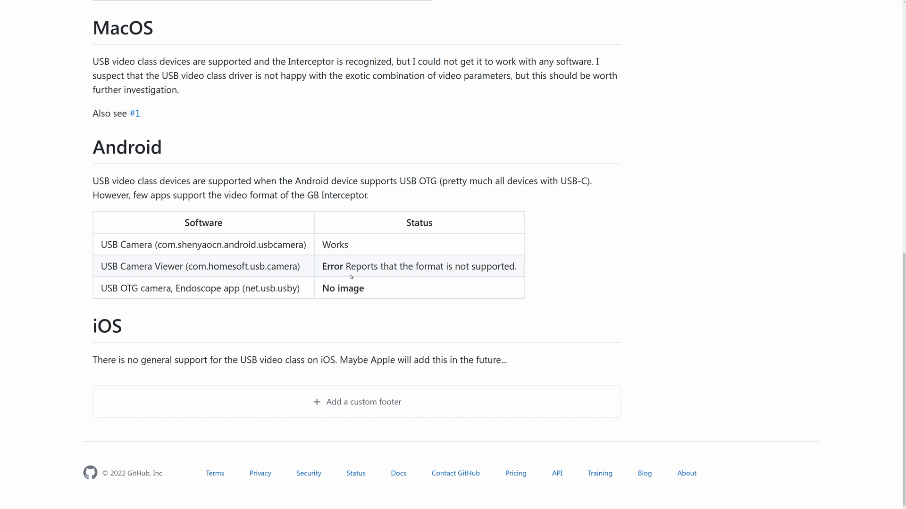
pyautogui.hotkey('alt', 'Left')
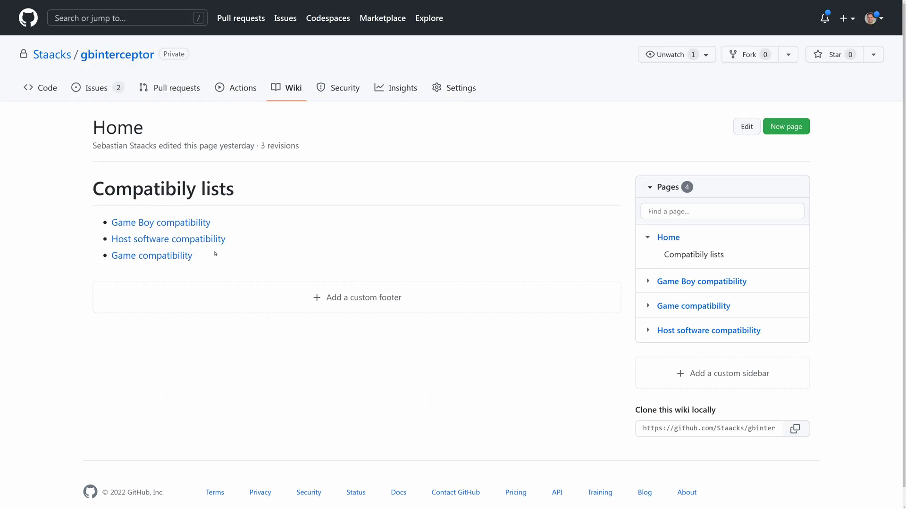
pyautogui.click(186, 255)
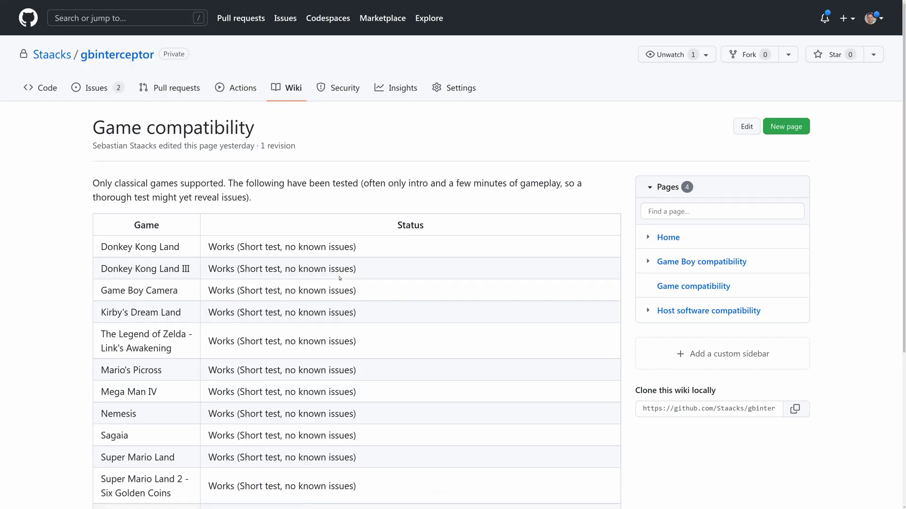
pyautogui.scroll(-1, 339, 278)
pyautogui.scroll(-1, 339, 278)
pyautogui.scroll(-1, 339, 278)
pyautogui.scroll(-1, 339, 278)
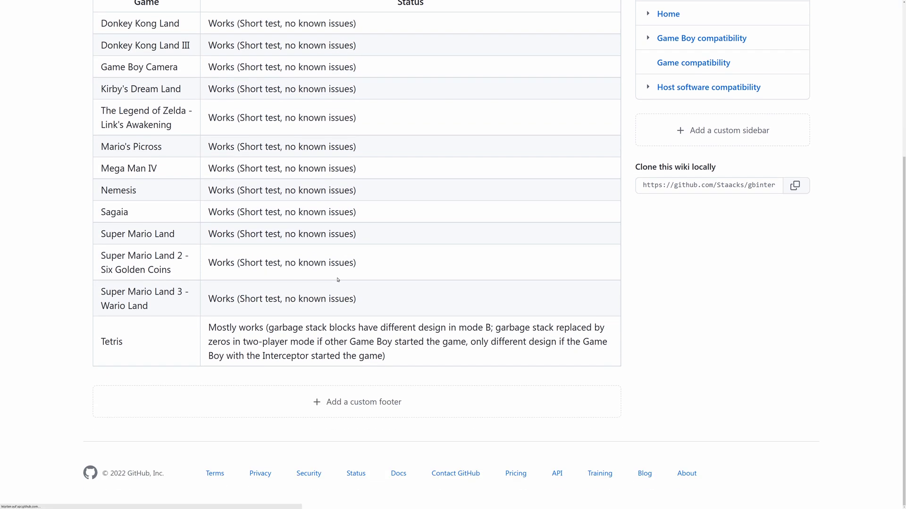
pyautogui.hotkey('alt', 'Left')
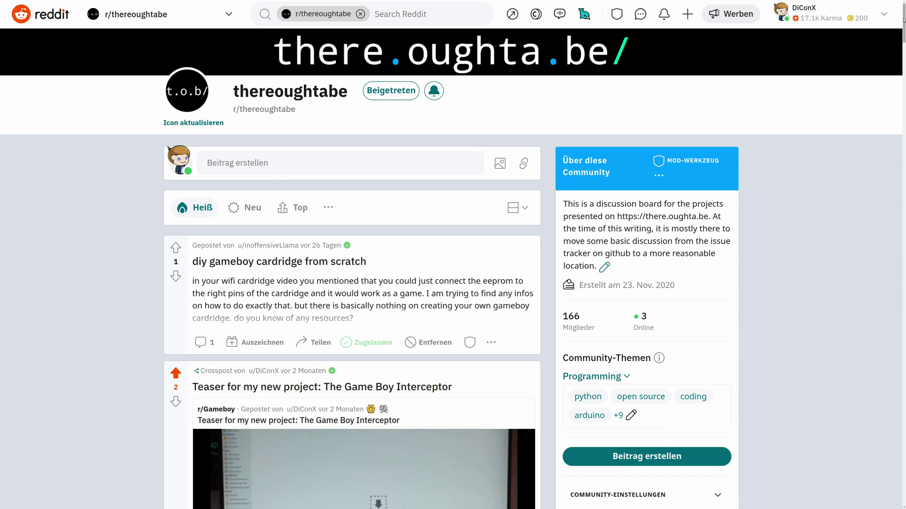
pyautogui.scroll(-3, 453, 283)
pyautogui.moveTo(902, 44); pyautogui.dragTo(898, 74)
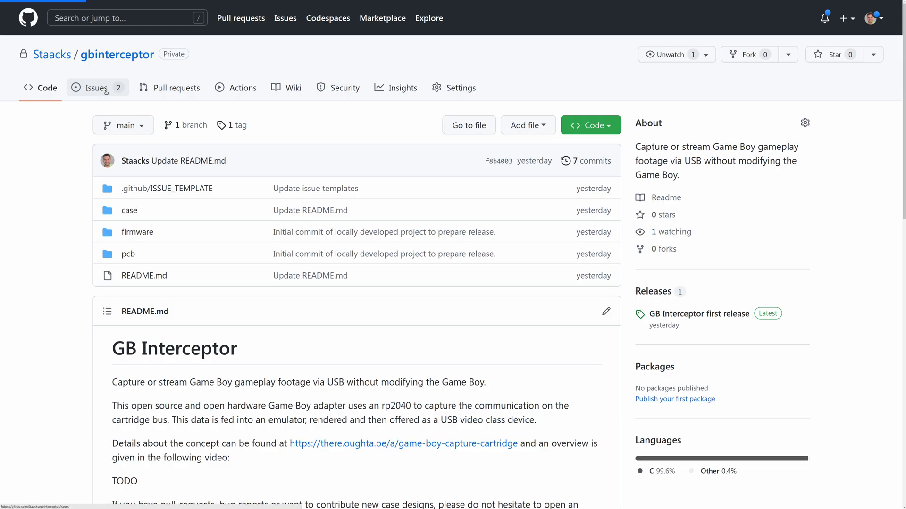
pyautogui.click(96, 88)
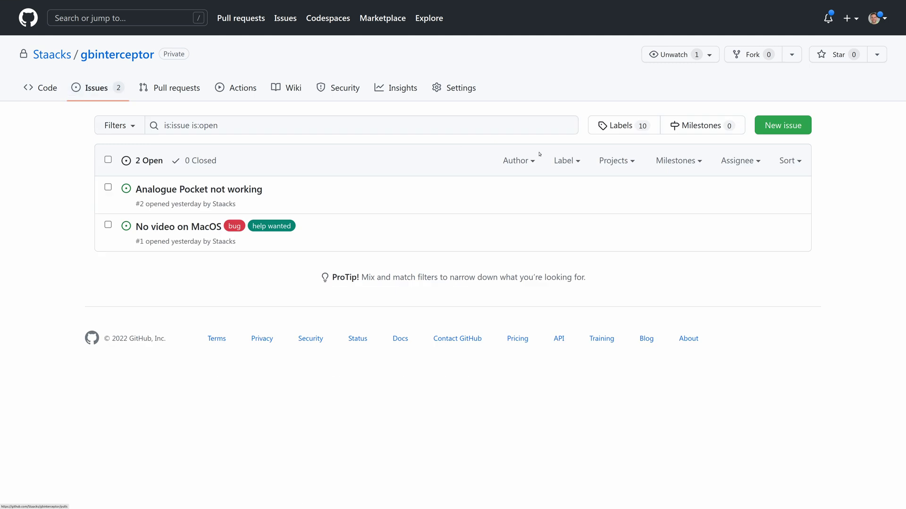
pyautogui.click(783, 125)
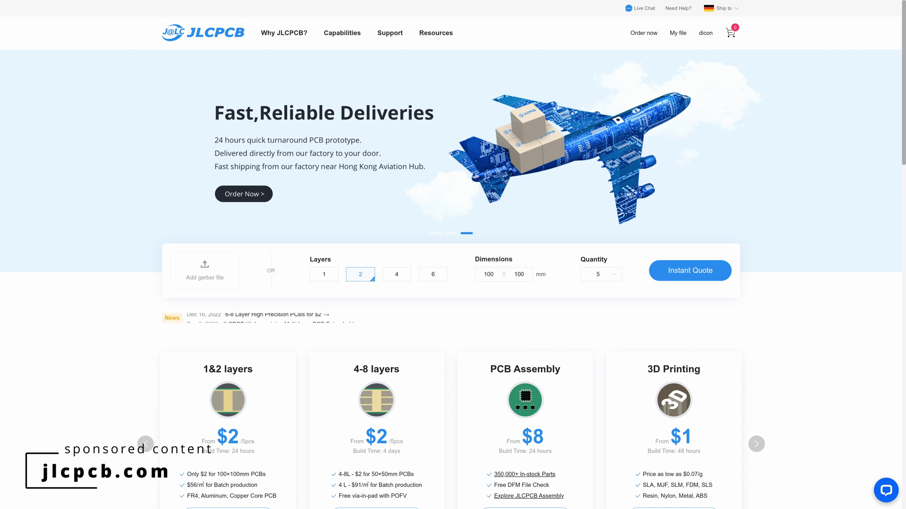
# Open JLCPCB's standard PCB order quote form via Order now.
pyautogui.click(640, 34)
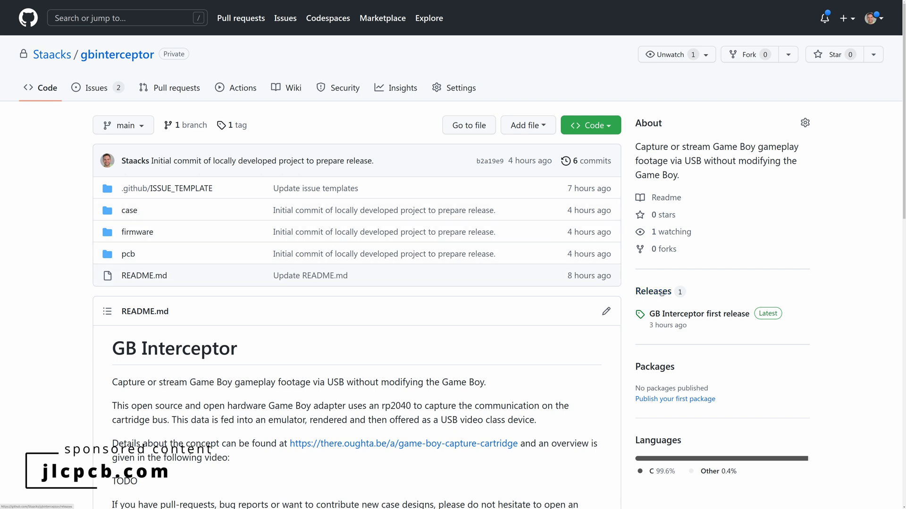
# Download gbinterceptor_pcb_gerbers.zip from the assets of the GB Interceptor first release.
pyautogui.click(650, 291)
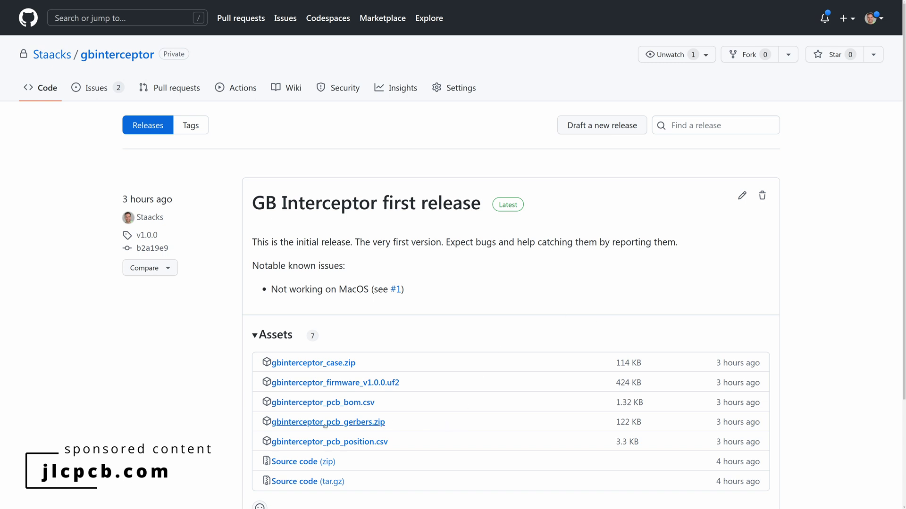
pyautogui.click(344, 424)
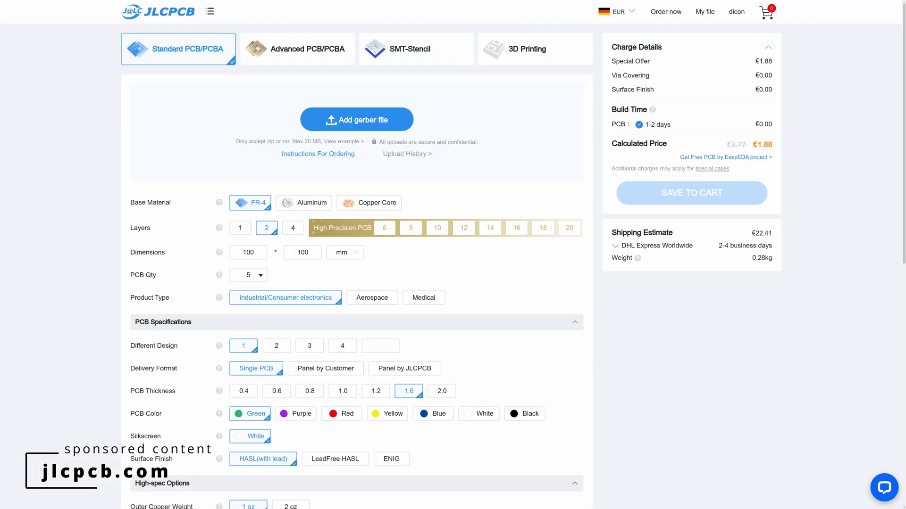
# Drop gbinterceptor_pcb_gerbers.zip onto JLCPCB's Add gerber file area.
pyautogui.moveTo(720, 182); pyautogui.dragTo(408, 130)
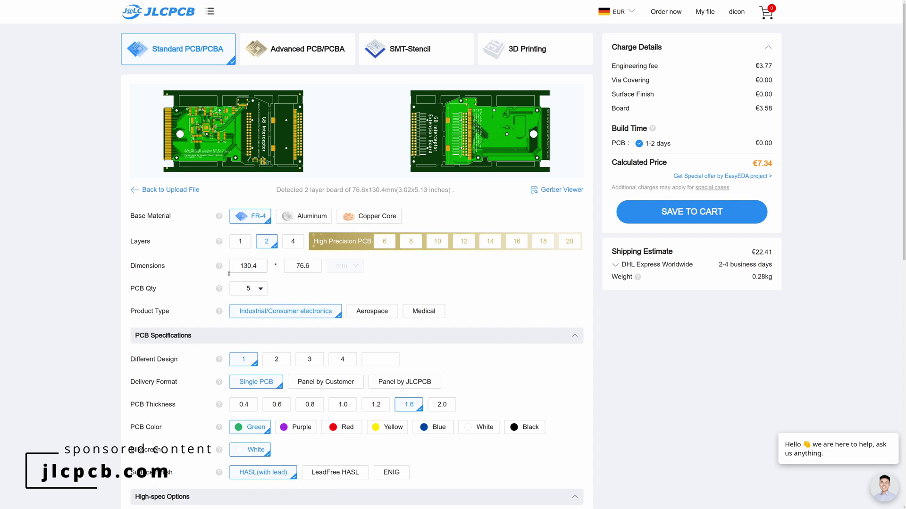
# Change the PCB order quantity from 5 to 10 boards.
pyautogui.click(252, 289)
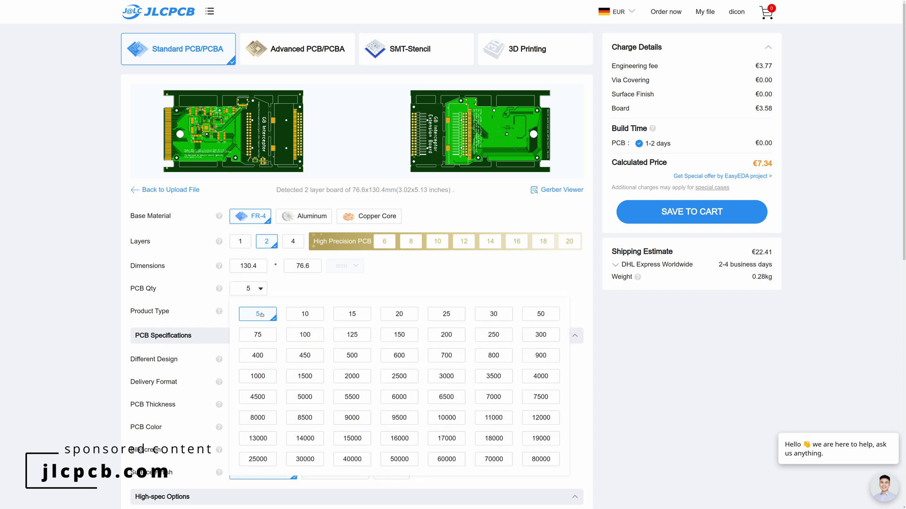
pyautogui.click(301, 314)
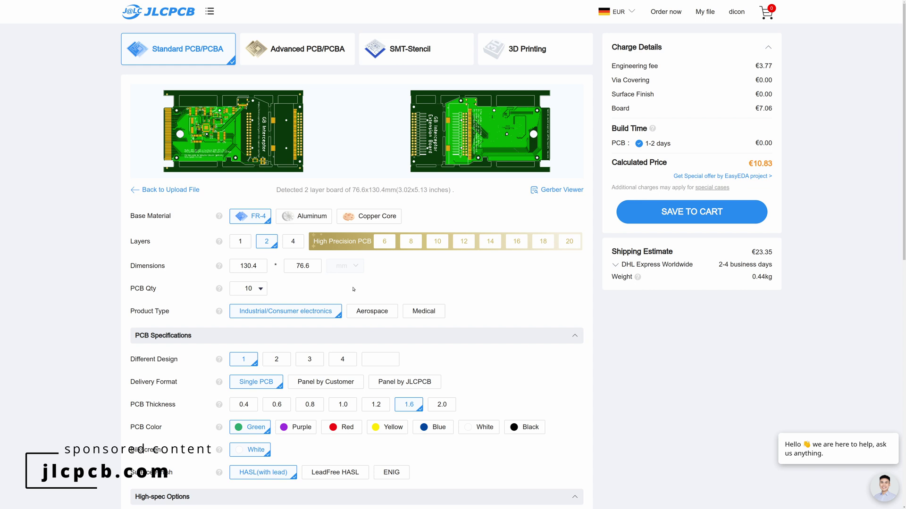
pyautogui.scroll(-1, 344, 273)
pyautogui.scroll(-1, 312, 262)
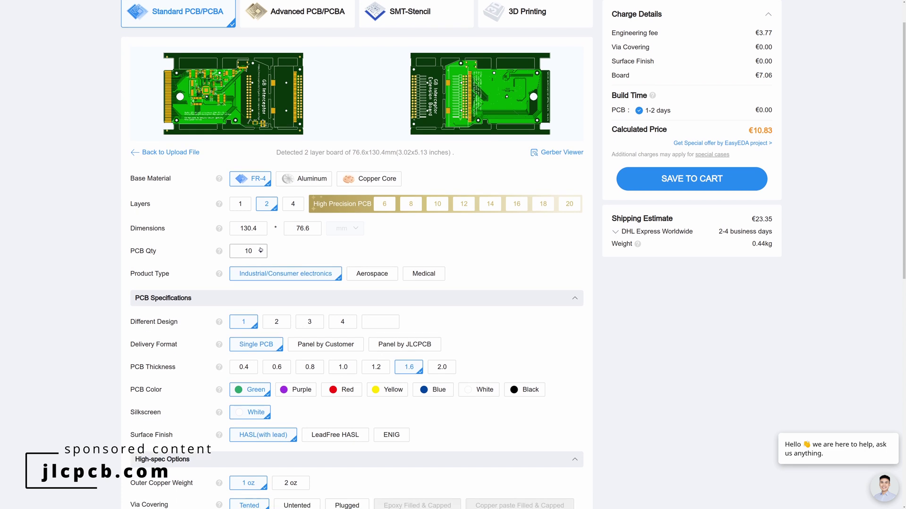
pyautogui.scroll(-2, 257, 258)
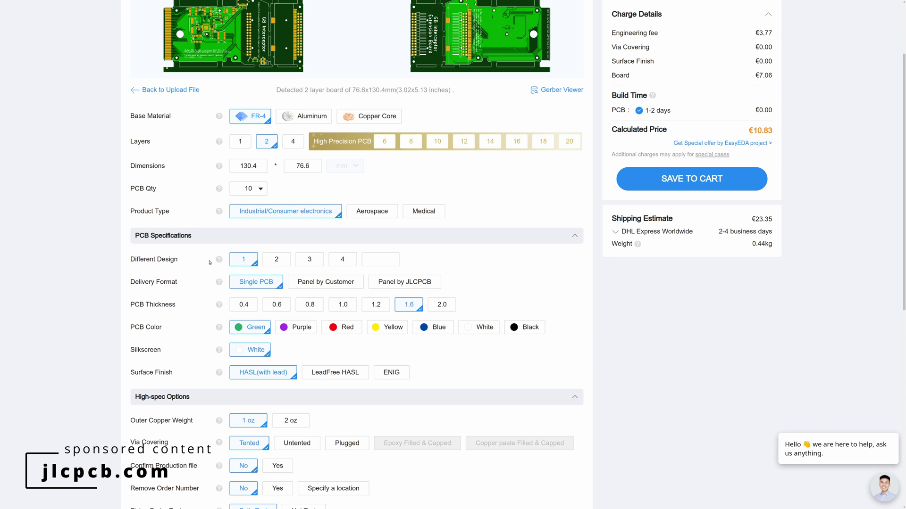
pyautogui.moveTo(219, 322)
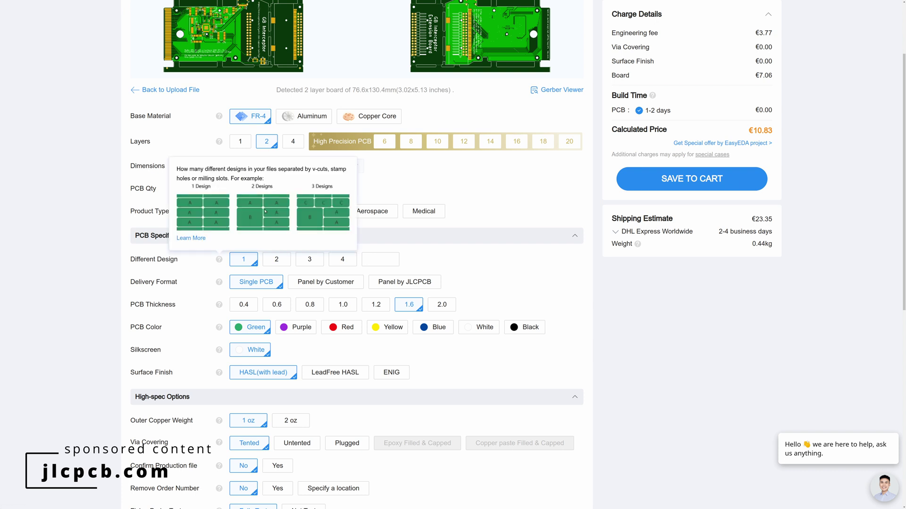
pyautogui.scroll(2, 320, 220)
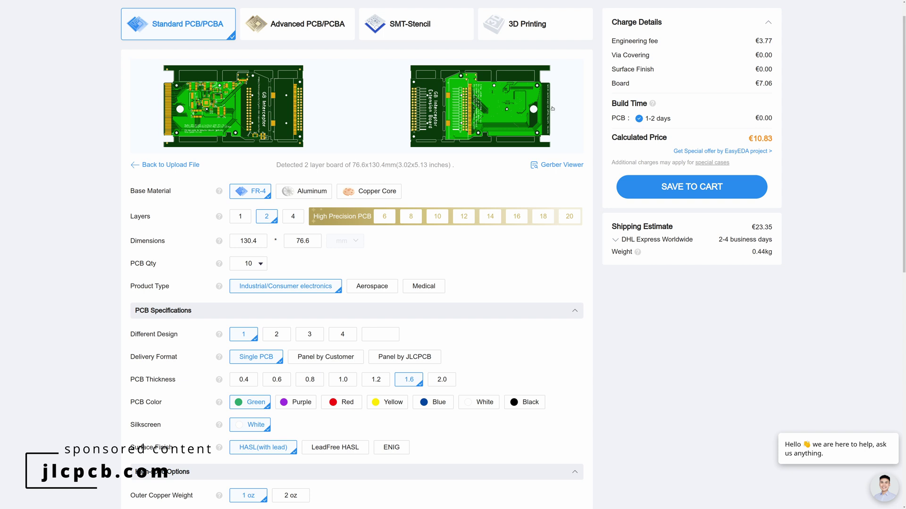
pyautogui.scroll(-1, 276, 284)
# Set Different Design to 2 and PCB thickness to 1.0 mm.
pyautogui.click(276, 284)
pyautogui.scroll(-1, 276, 284)
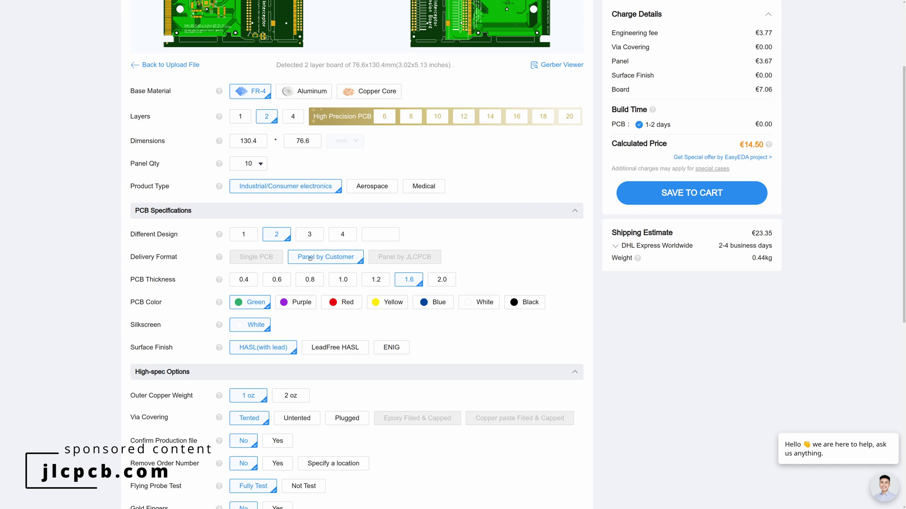
pyautogui.click(341, 279)
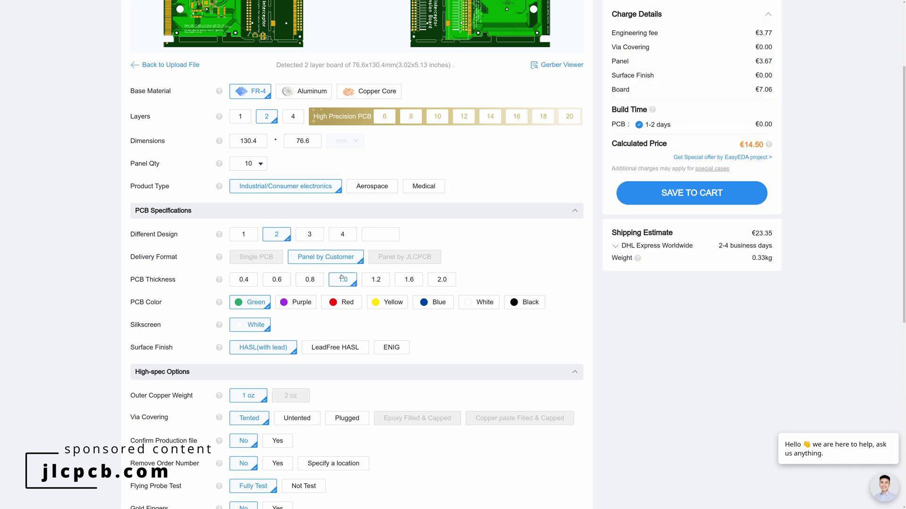
pyautogui.scroll(-1, 342, 279)
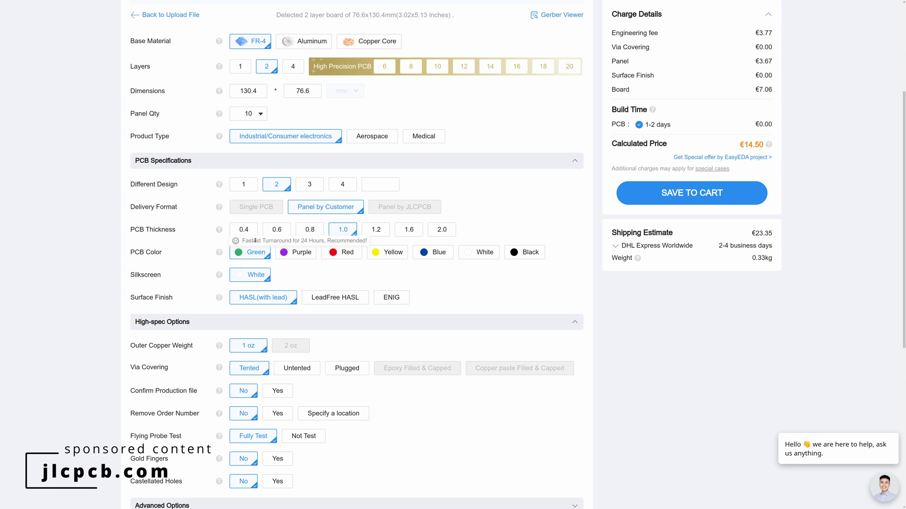
# Try green and yellow board colours before settling on purple.
pyautogui.click(294, 255)
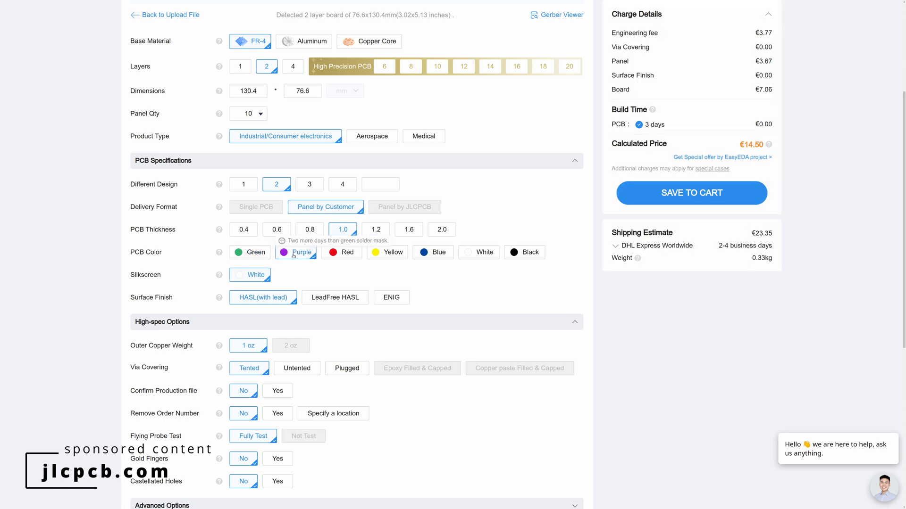
pyautogui.click(249, 253)
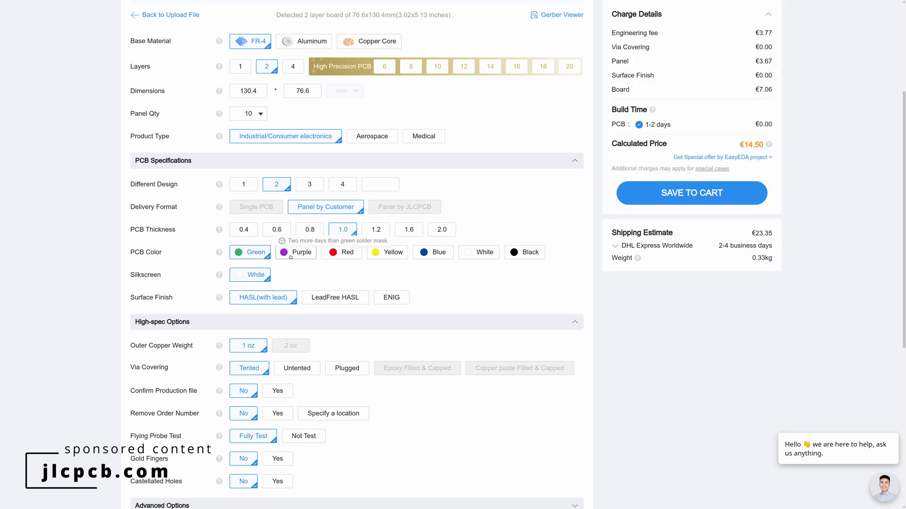
pyautogui.click(290, 256)
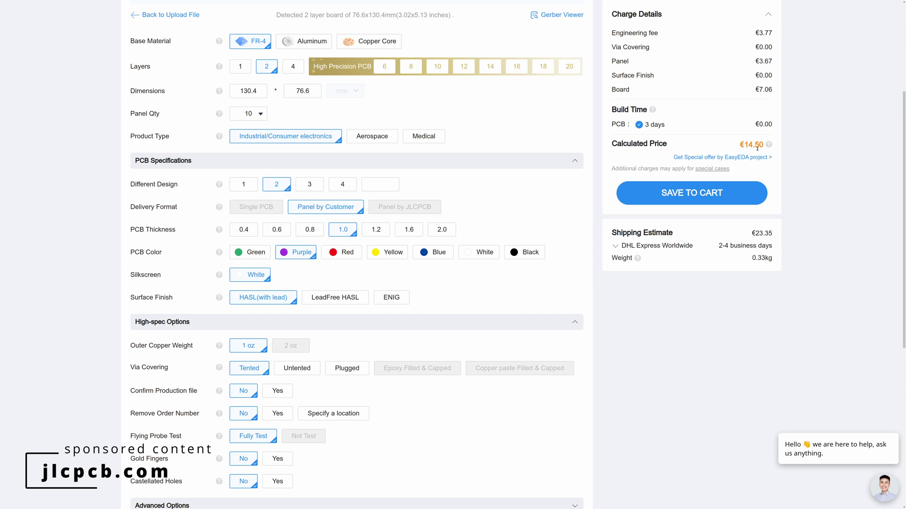
pyautogui.click(386, 253)
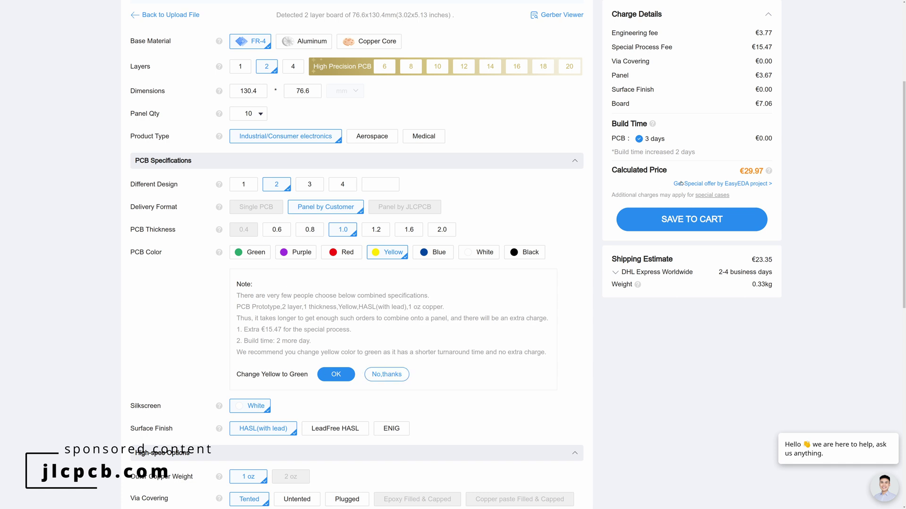
pyautogui.click(307, 258)
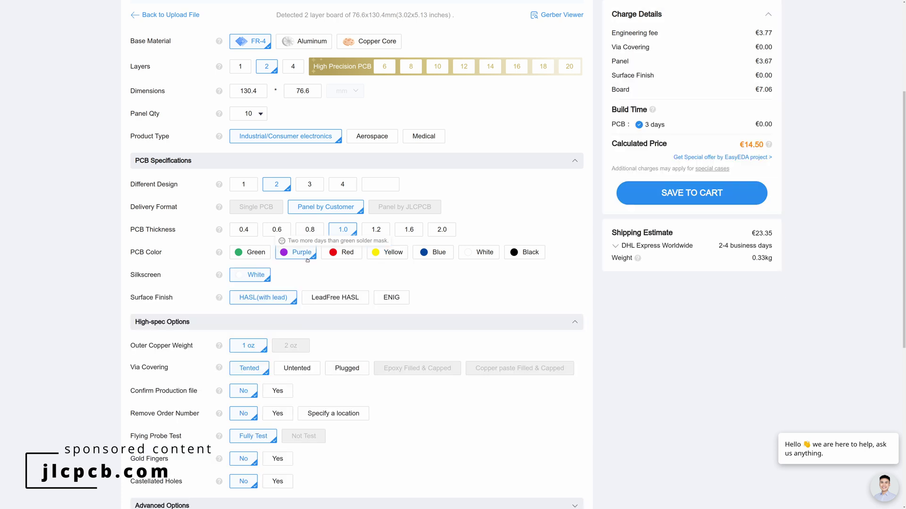
pyautogui.scroll(-1, 264, 251)
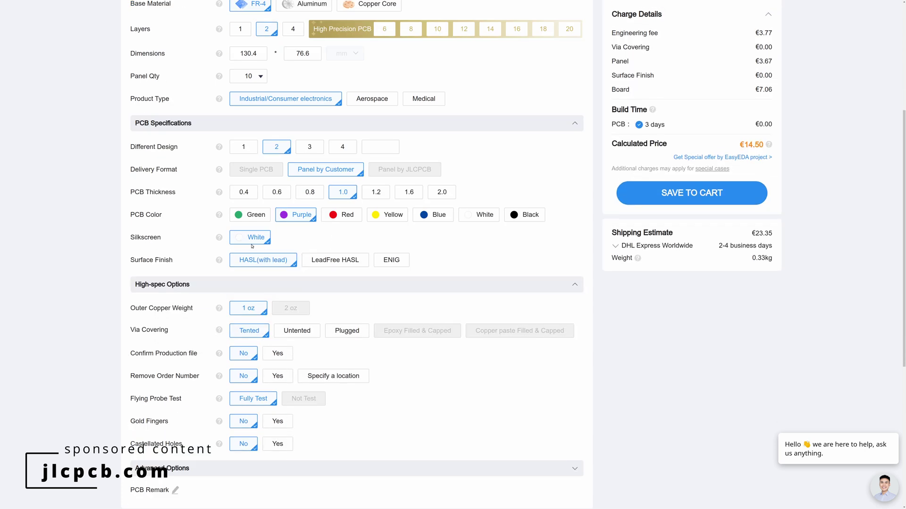
pyautogui.scroll(-1, 244, 226)
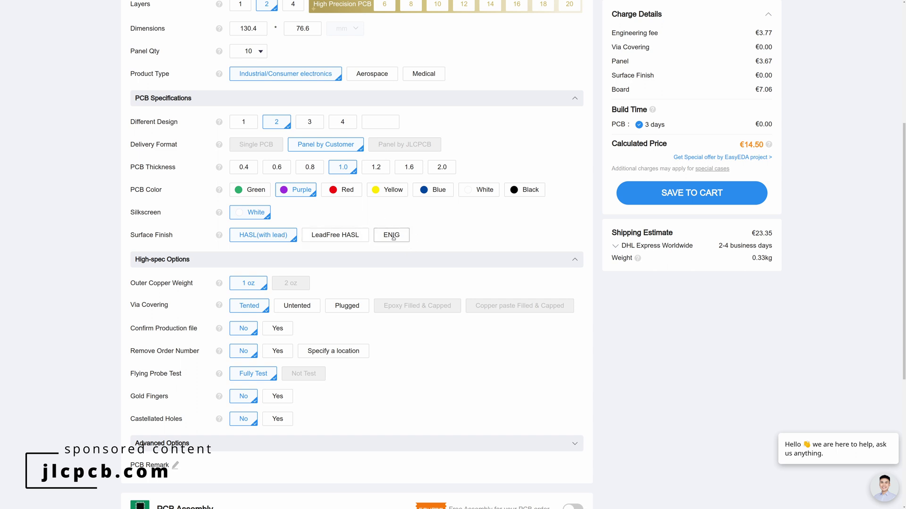
# Switch the surface finish to ENIG and enable gold fingers.
pyautogui.click(392, 236)
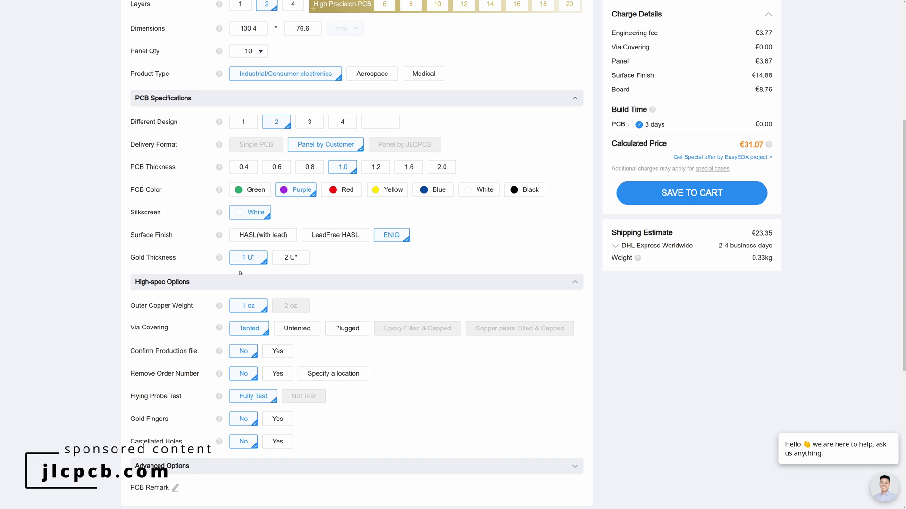
pyautogui.scroll(-2, 239, 273)
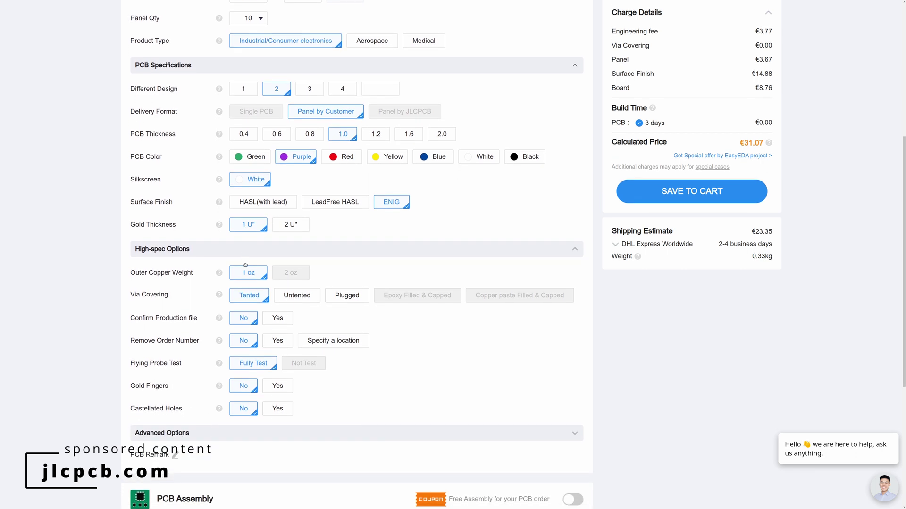
pyautogui.scroll(-1, 246, 261)
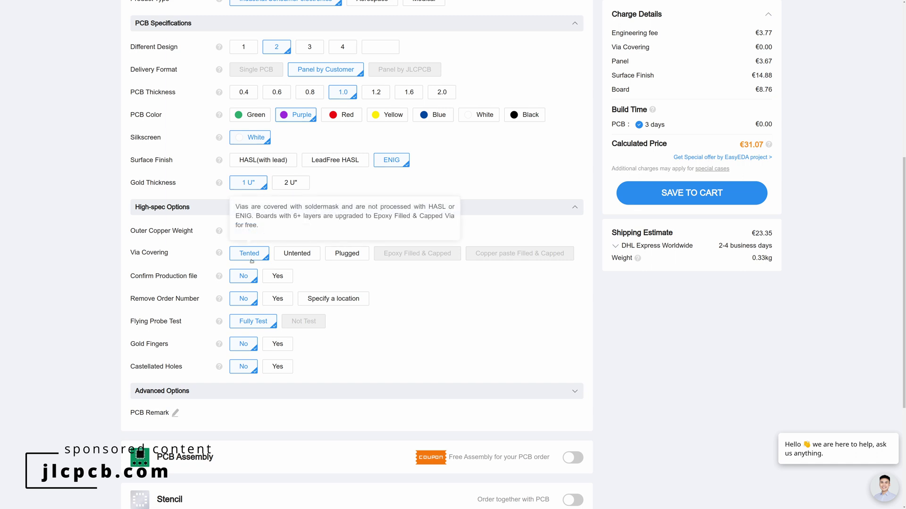
pyautogui.scroll(-1, 244, 280)
pyautogui.scroll(-1, 245, 284)
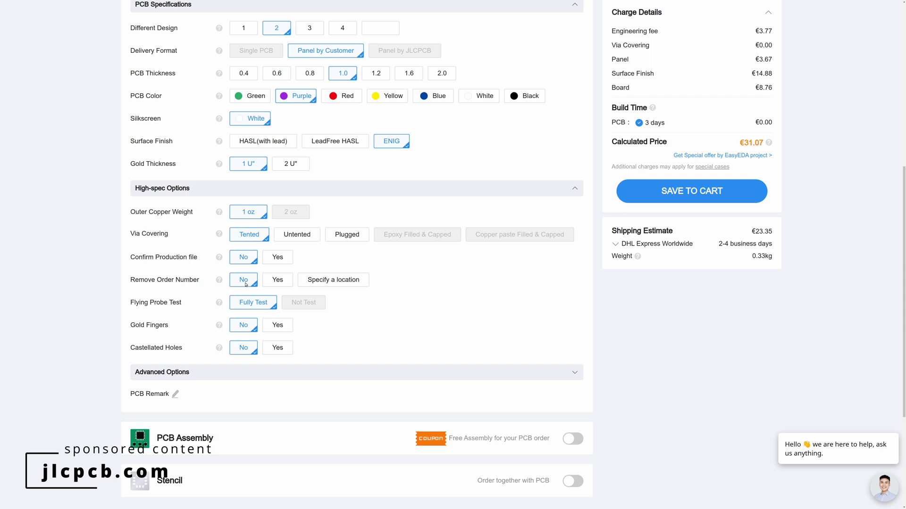
pyautogui.scroll(-1, 246, 284)
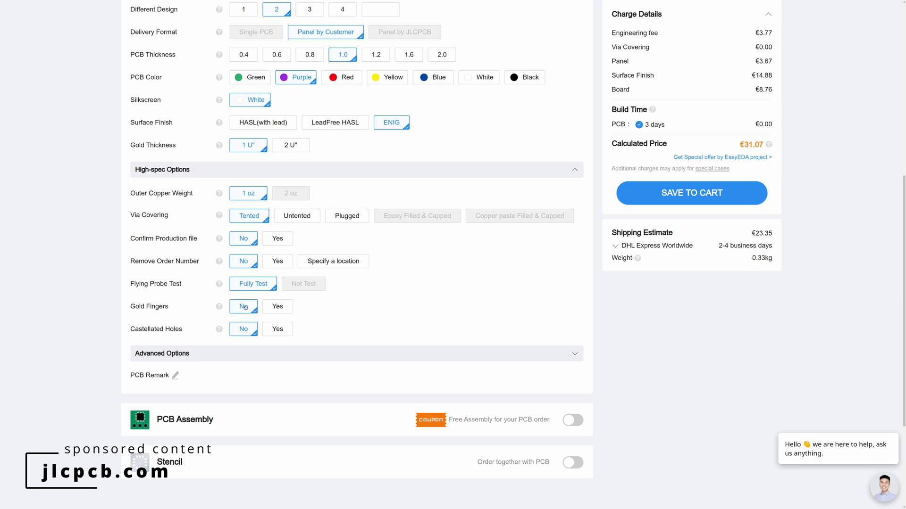
pyautogui.click(284, 306)
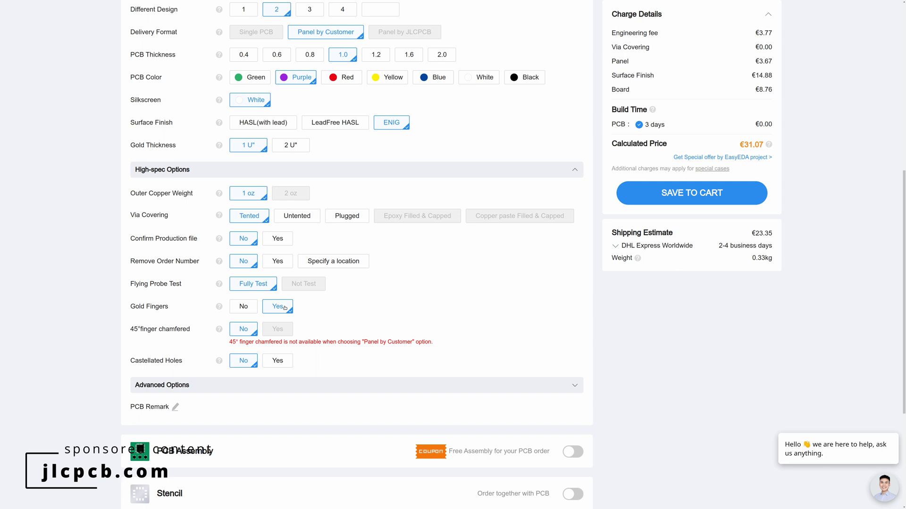
pyautogui.scroll(-1, 285, 307)
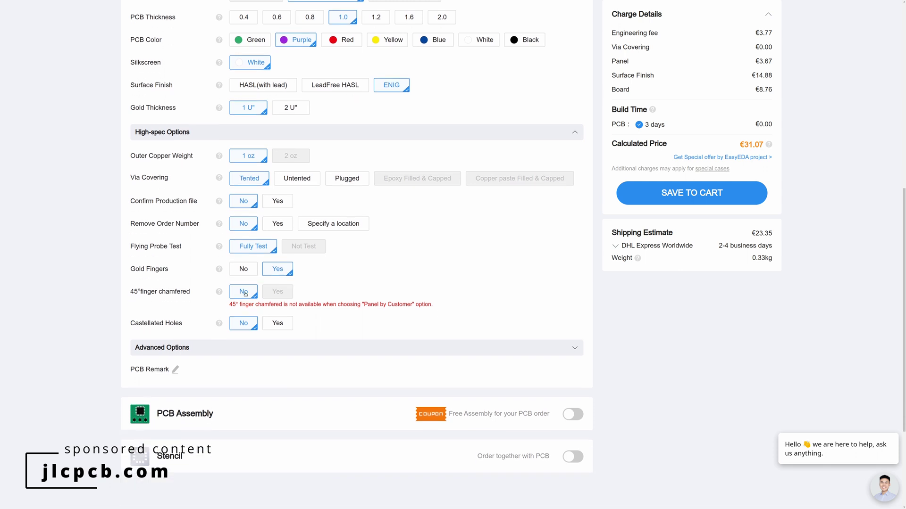
pyautogui.scroll(-1, 246, 323)
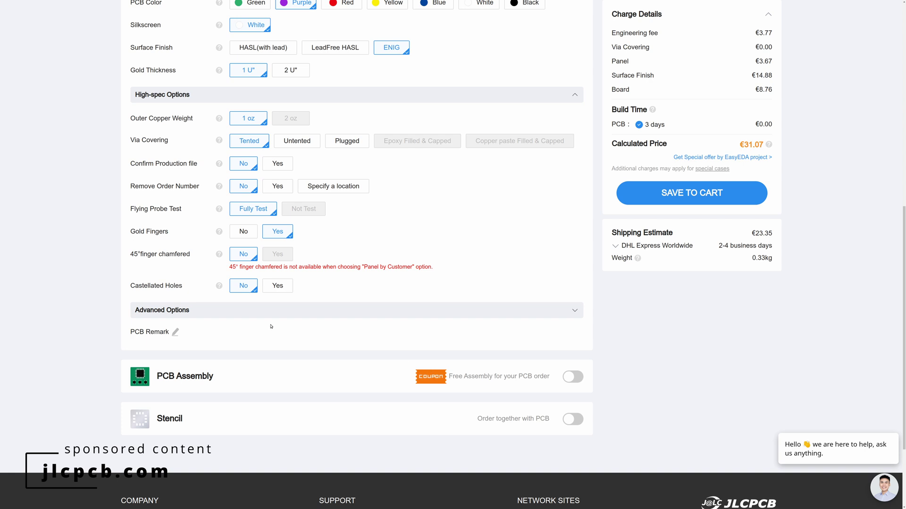
pyautogui.scroll(-1, 271, 326)
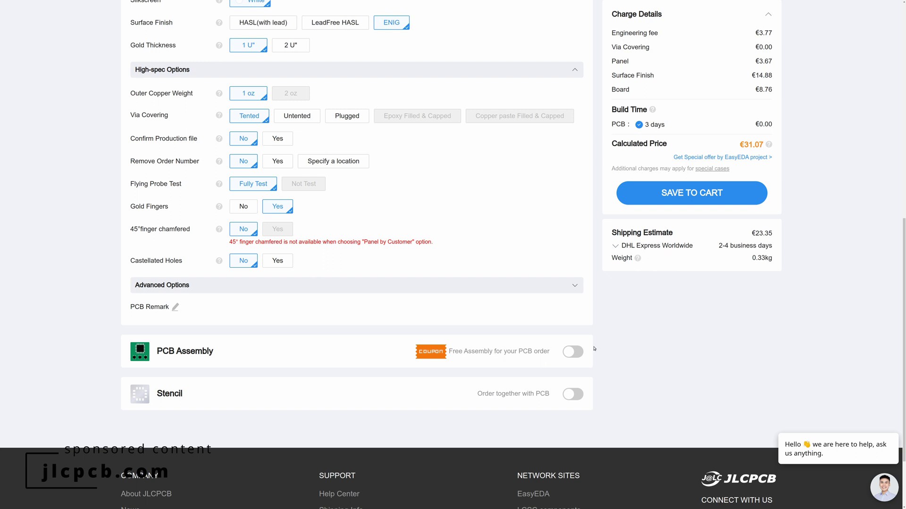
# Add PCB assembly to the order with edge rails and fiducials added by customer.
pyautogui.click(573, 352)
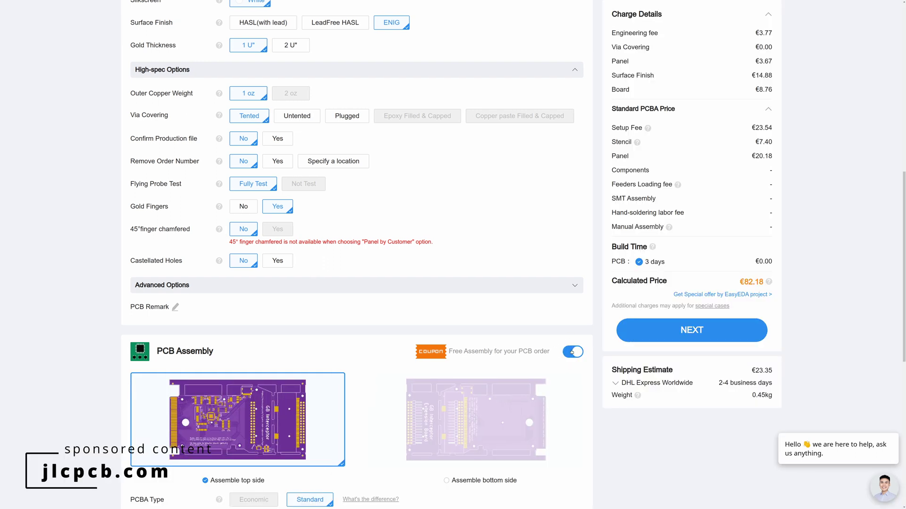
pyautogui.scroll(-2, 425, 294)
pyautogui.scroll(-1, 411, 289)
pyautogui.scroll(-1, 368, 287)
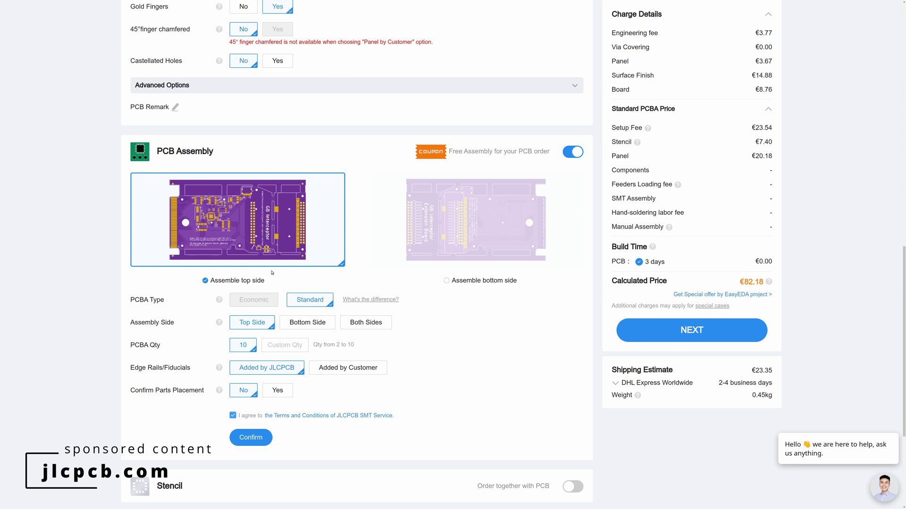
pyautogui.scroll(-1, 271, 272)
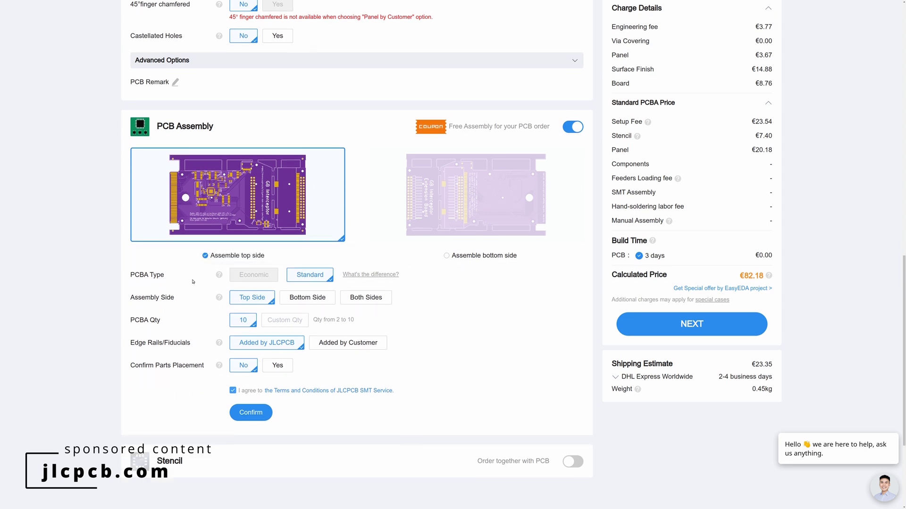
pyautogui.scroll(-1, 259, 280)
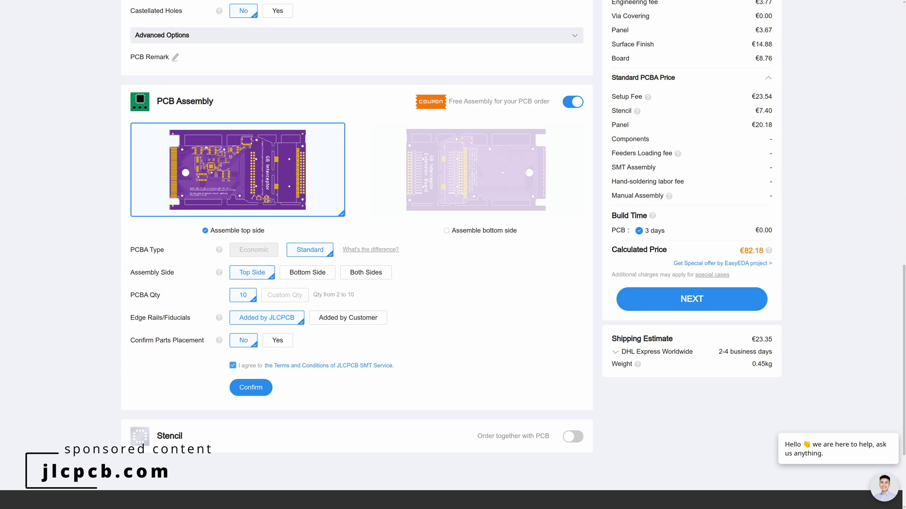
pyautogui.click(344, 319)
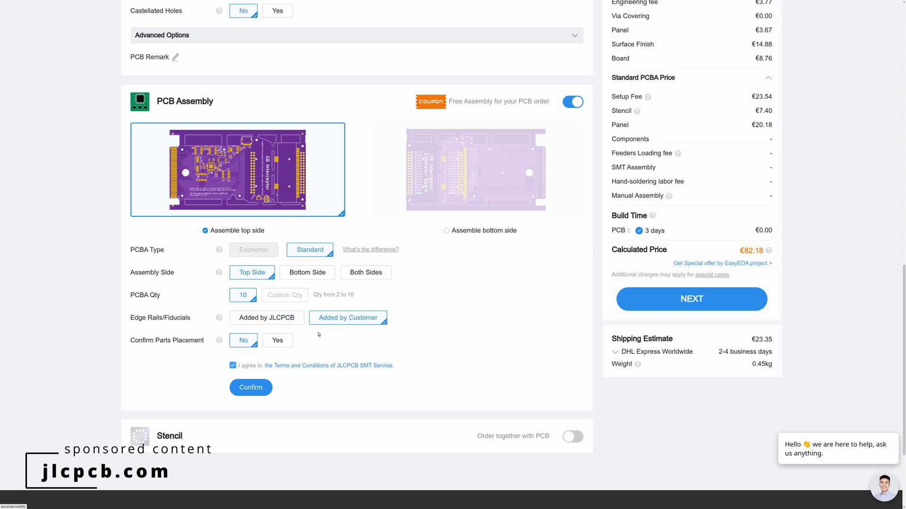
pyautogui.moveTo(219, 341)
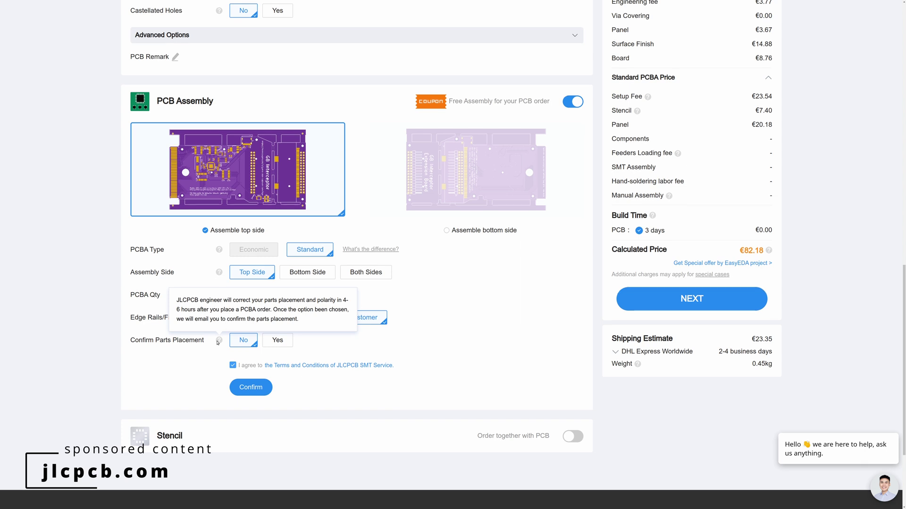
pyautogui.scroll(-1, 206, 342)
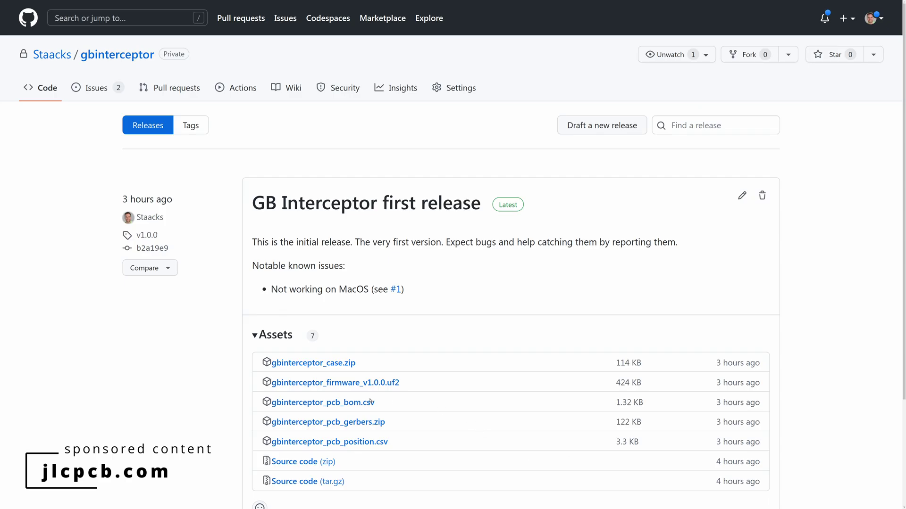
# Download the BOM and position CSVs, uploading gbinterceptor_pcb_bom.csv to the assembly order.
pyautogui.click(336, 402)
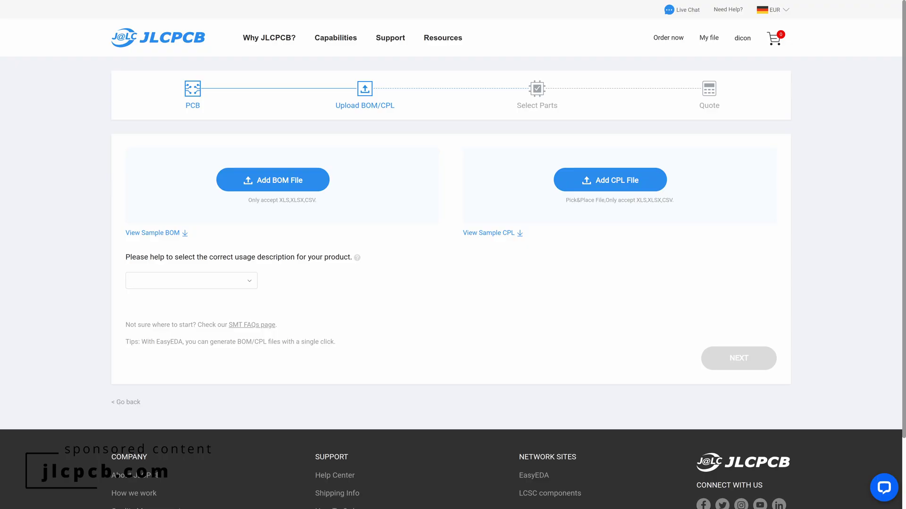
pyautogui.moveTo(904, 257); pyautogui.dragTo(282, 187)
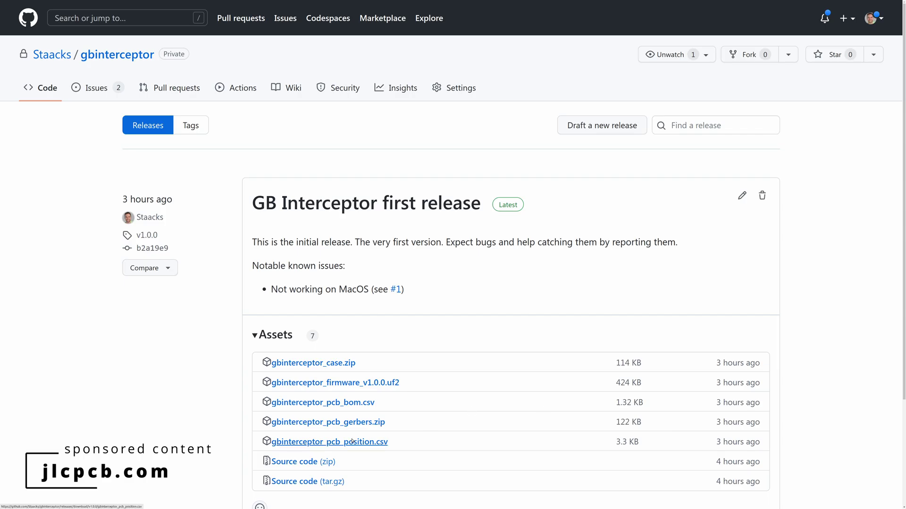
pyautogui.click(352, 442)
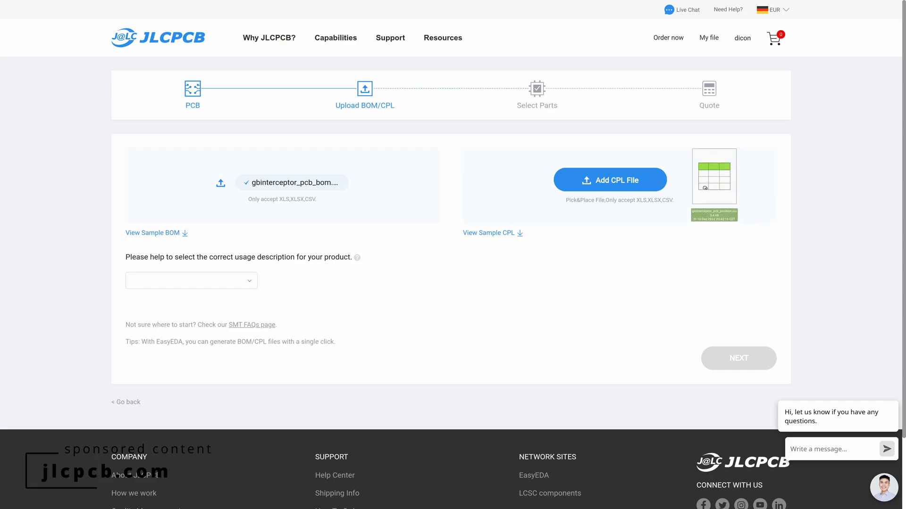
# Add the position CSV as the CPL file and declare usage as Video/TV Game Player (HS 950450).
pyautogui.moveTo(821, 191); pyautogui.dragTo(584, 181)
pyautogui.click(192, 281)
pyautogui.scroll(-1, 186, 346)
pyautogui.scroll(-1, 186, 346)
pyautogui.click(205, 327)
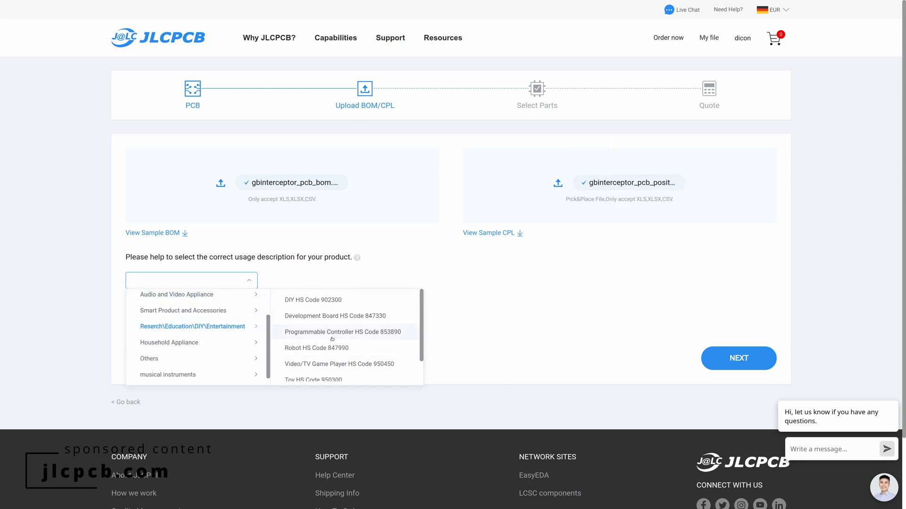
pyautogui.scroll(-1, 331, 338)
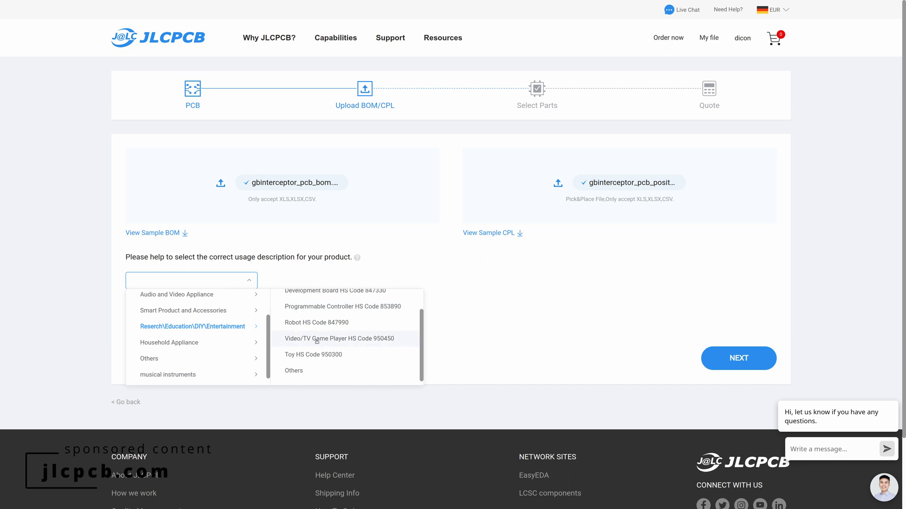
pyautogui.click(316, 339)
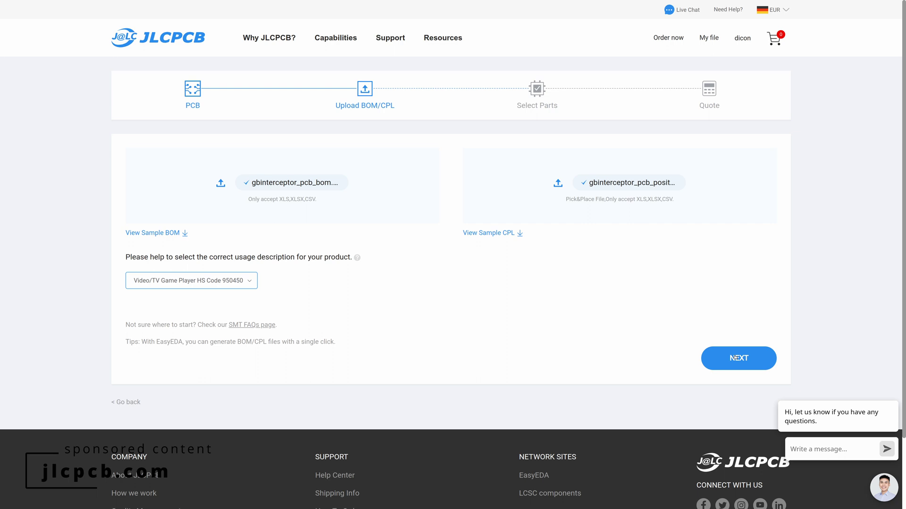
pyautogui.click(736, 358)
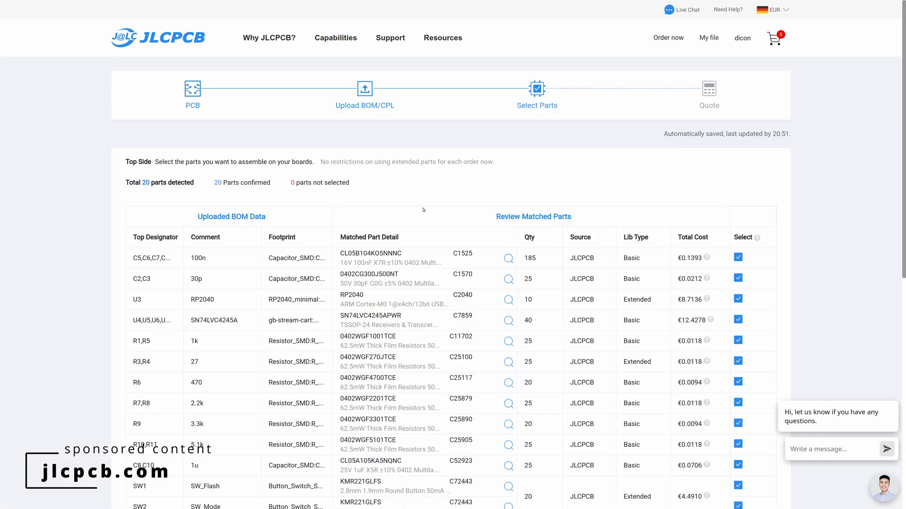
pyautogui.scroll(-1, 424, 210)
pyautogui.scroll(-2, 414, 209)
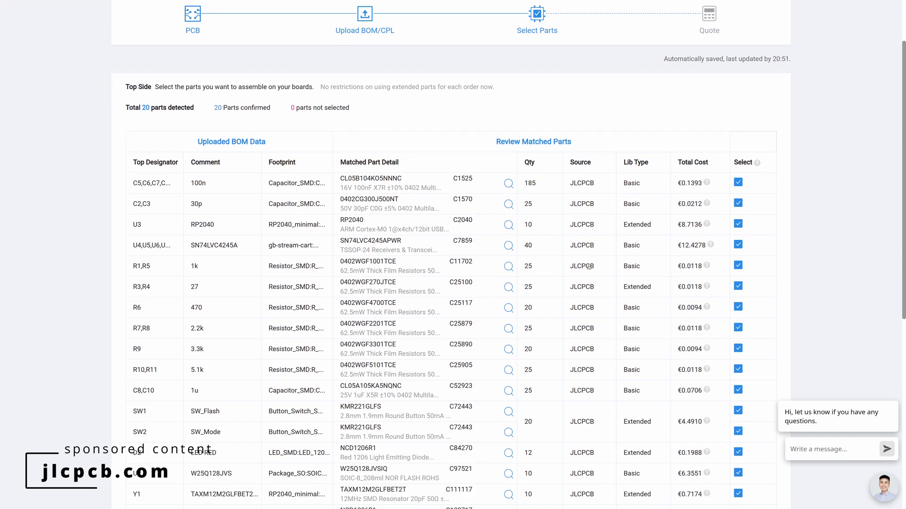
pyautogui.scroll(-2, 295, 226)
pyautogui.scroll(-2, 295, 227)
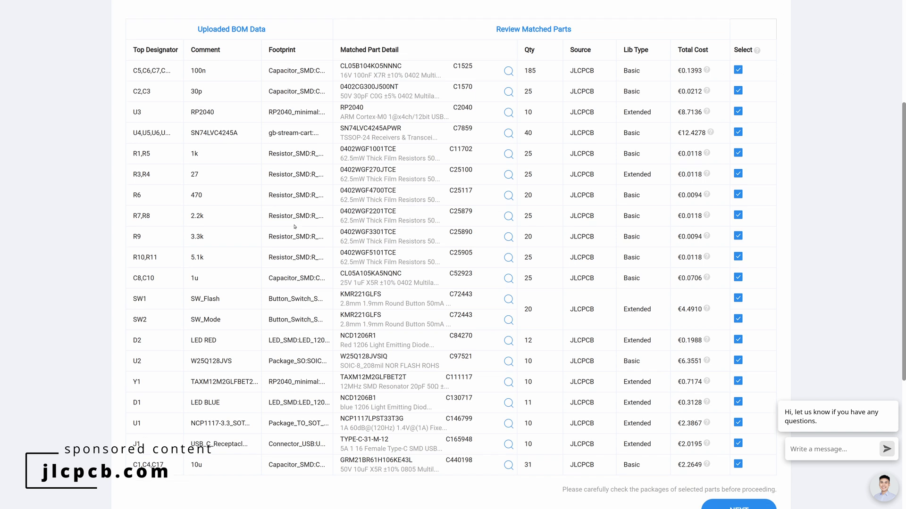
pyautogui.scroll(-3, 295, 226)
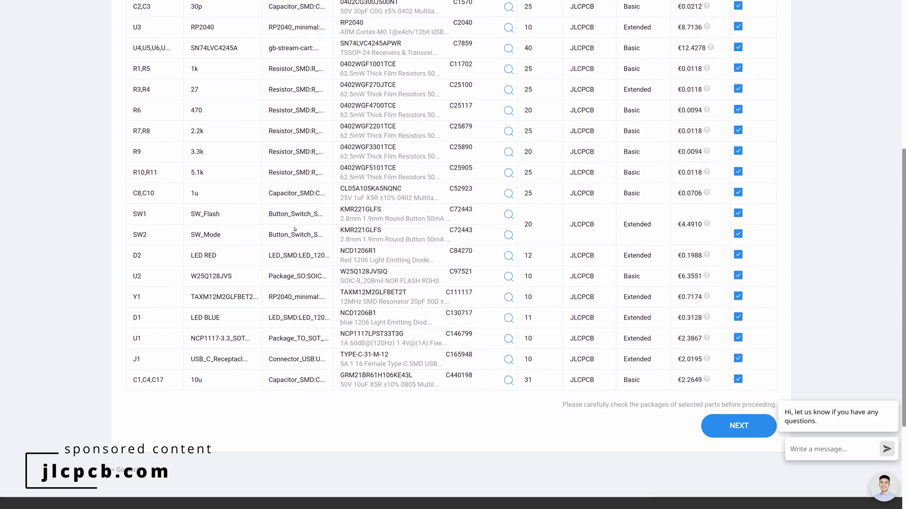
pyautogui.scroll(-1, 486, 405)
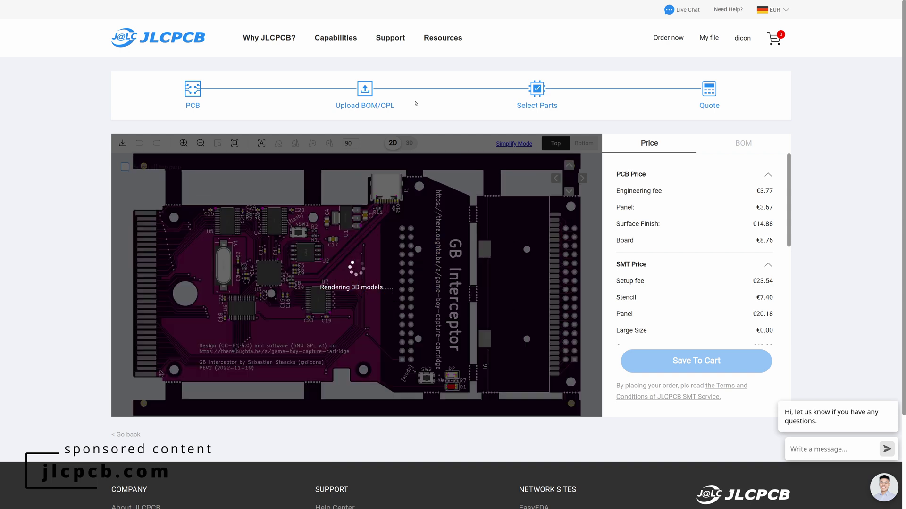
pyautogui.scroll(-2, 659, 295)
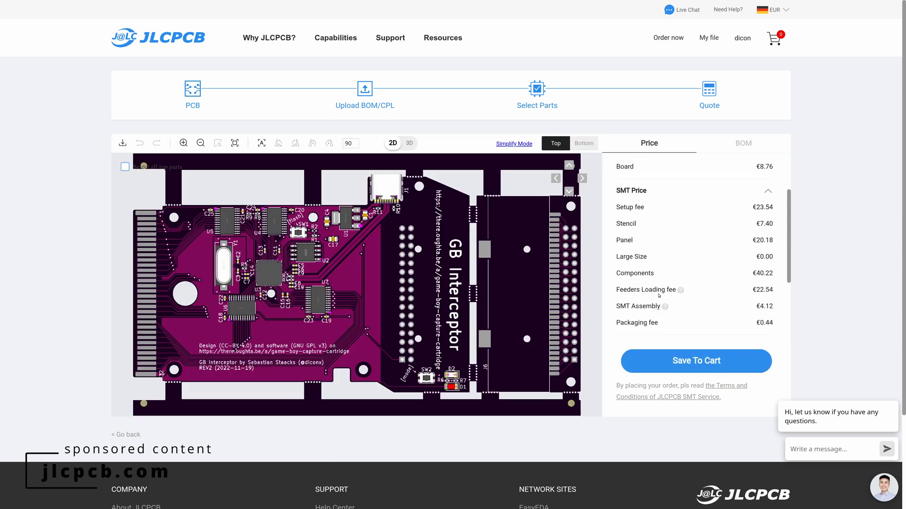
pyautogui.scroll(-2, 659, 295)
pyautogui.scroll(-1, 660, 296)
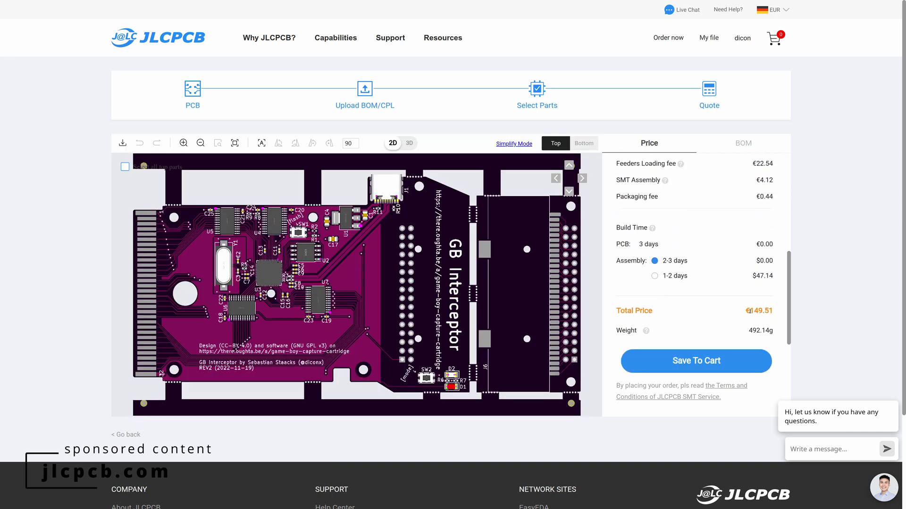
# Show the GB Interceptor board as a 3D render and tilt it into perspective.
pyautogui.click(409, 143)
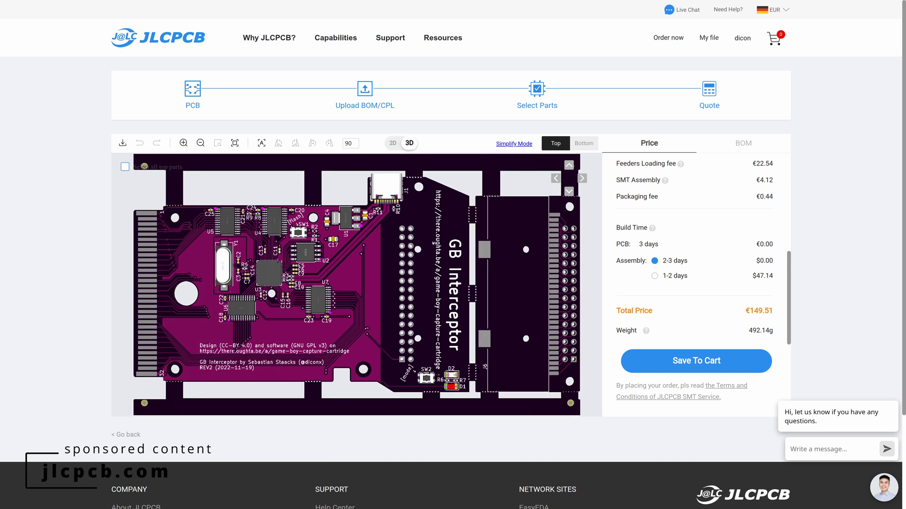
pyautogui.moveTo(422, 358)
pyautogui.mouseDown()
pyautogui.moveTo(353, 327)
pyautogui.moveTo(489, 311)
pyautogui.moveTo(179, 392)
pyautogui.mouseUp()
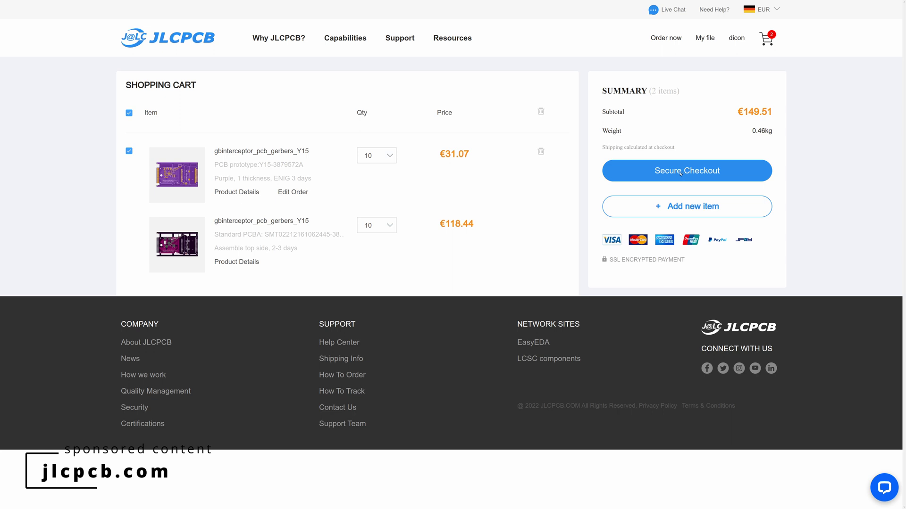
# Proceed from the shopping cart to JLCPCB's Secure Checkout page.
pyautogui.click(681, 171)
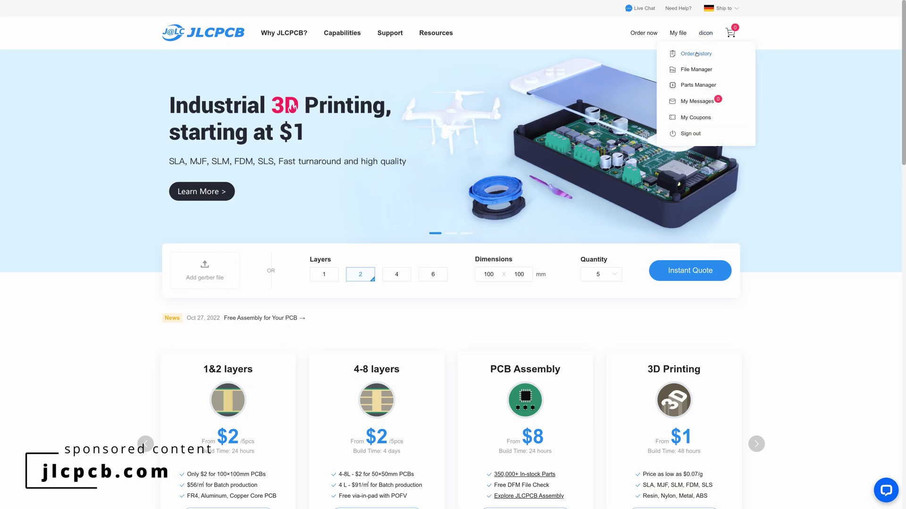
# Show the earlier assembly order's Product Details from Order History, on the Part Placement tab.
pyautogui.click(697, 54)
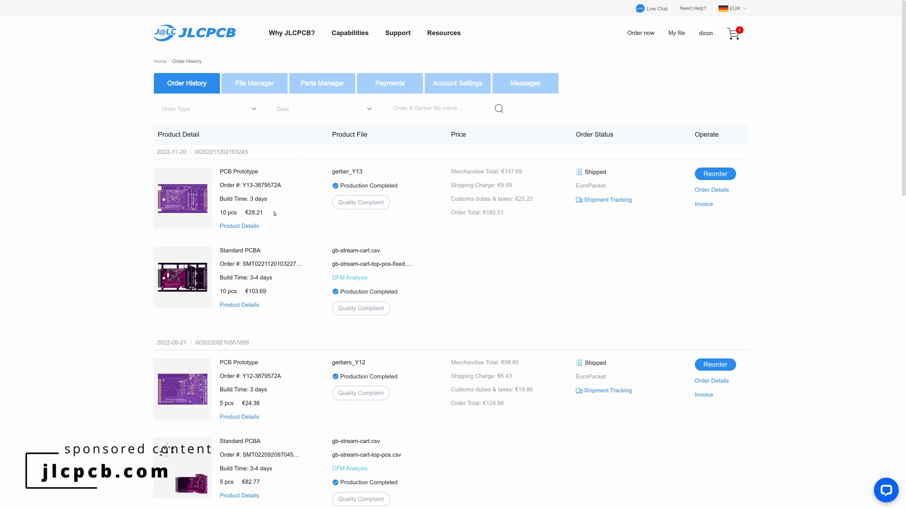
pyautogui.click(246, 226)
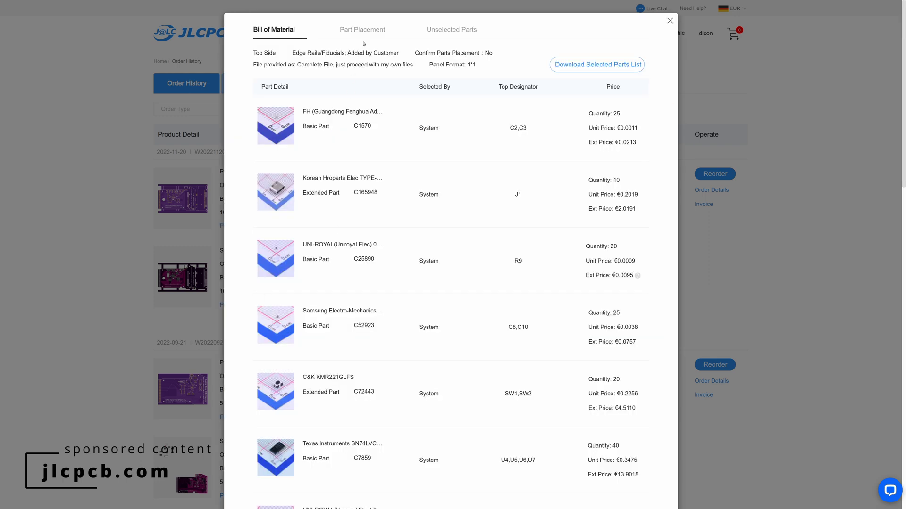
pyautogui.click(365, 30)
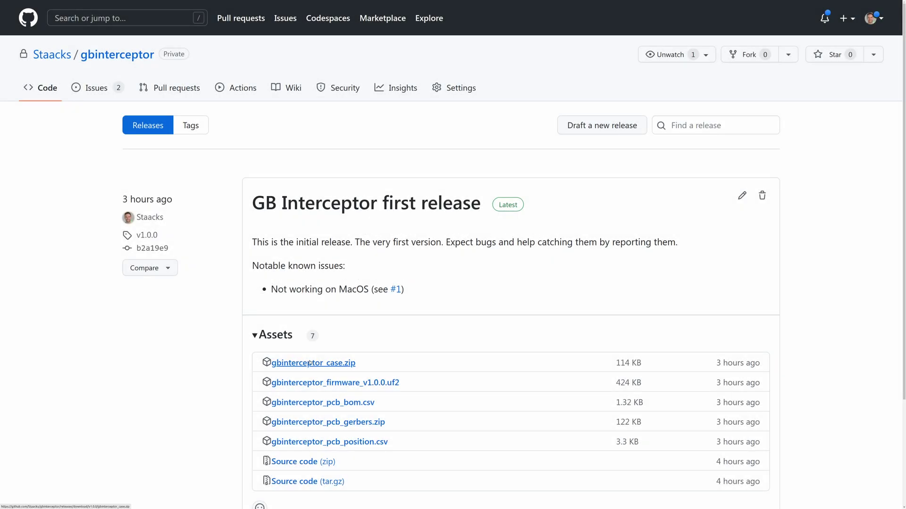
# Download gbinterceptor_case.zip from the release's Assets list.
pyautogui.click(310, 364)
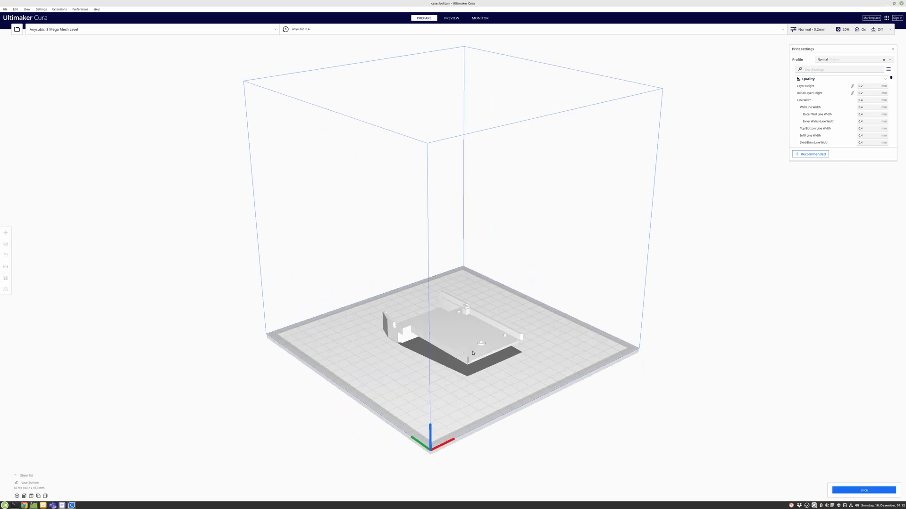
pyautogui.scroll(5, 468, 378)
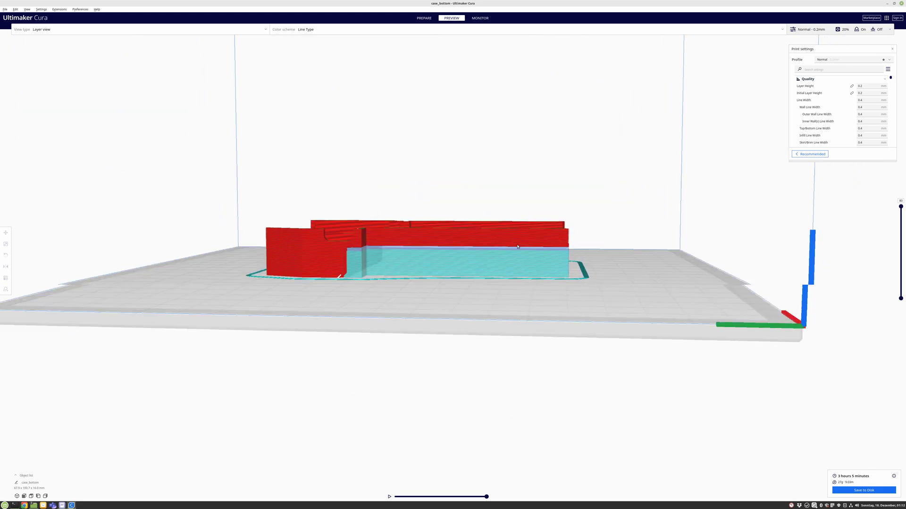
# Orbit to an elevated view of the sliced case bottom's printed layers.
pyautogui.moveTo(608, 175); pyautogui.dragTo(489, 282)
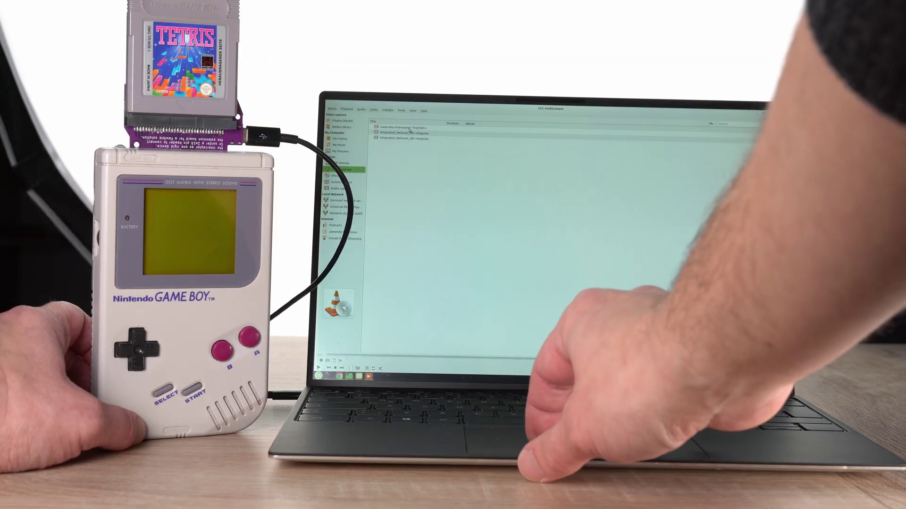
# Start VLC playback of the Game Boy Interceptor capture device from the playlist.
pyautogui.doubleClick(407, 127)
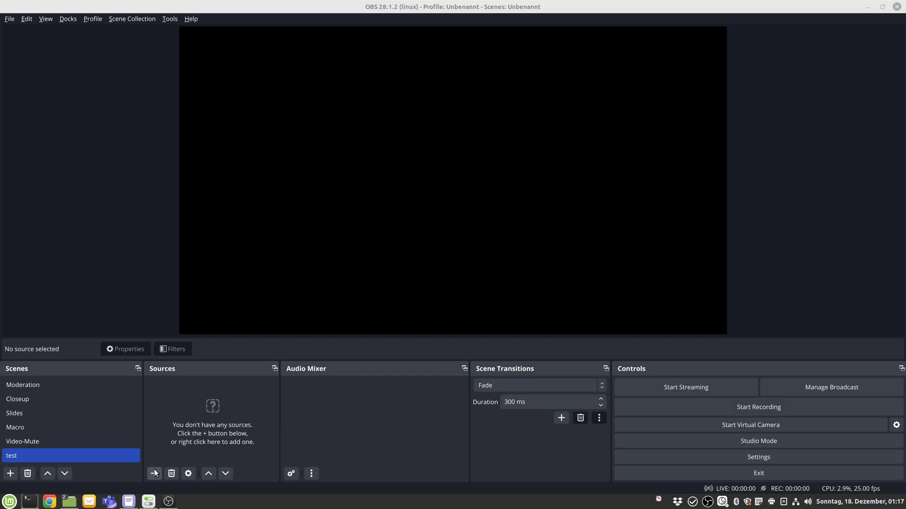
# Add a new Video Capture Device (V4L2) source to the test scene.
pyautogui.click(155, 473)
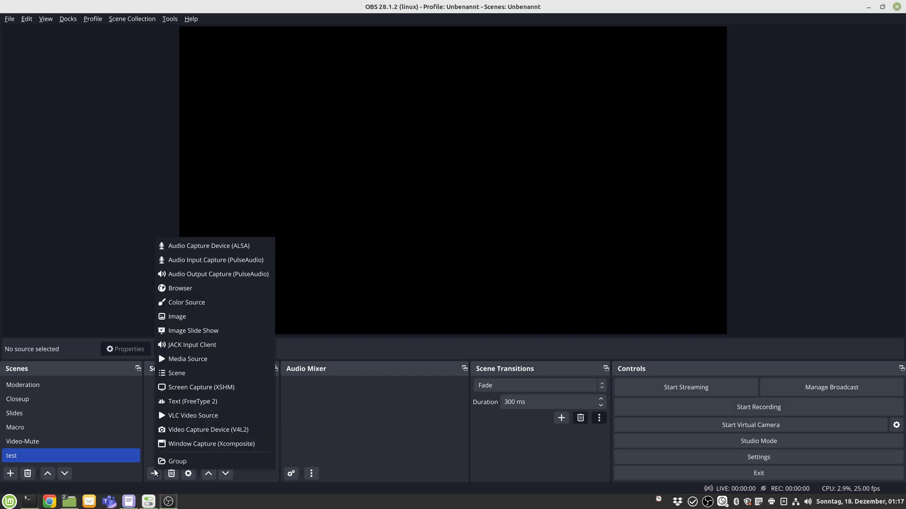
pyautogui.click(206, 431)
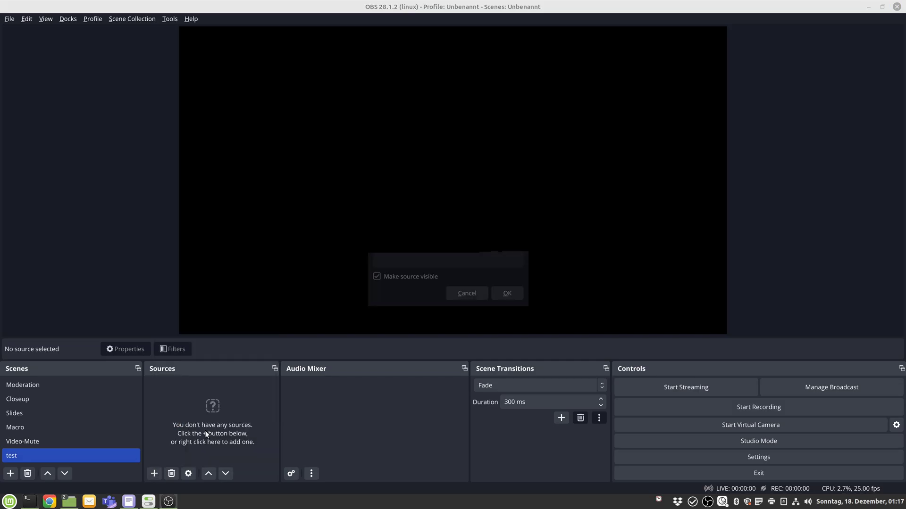
pyautogui.click(508, 293)
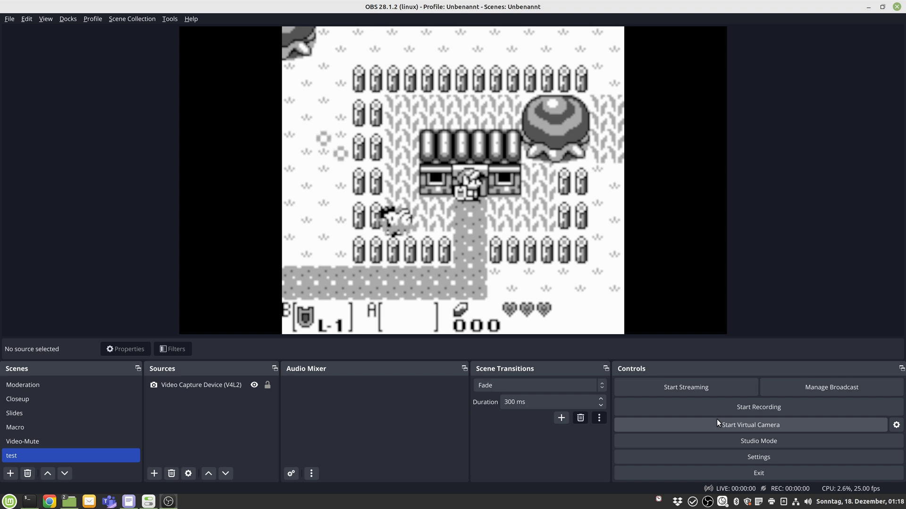
# Start the OBS virtual camera so the scene output acts as a webcam.
pyautogui.click(717, 420)
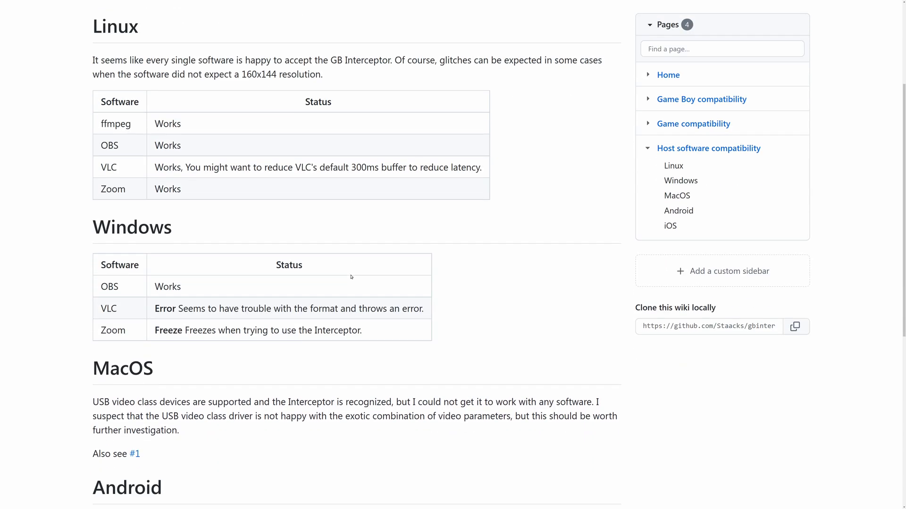
pyautogui.scroll(-2, 351, 277)
pyautogui.scroll(-2, 350, 276)
pyautogui.scroll(-2, 350, 277)
pyautogui.scroll(-3, 350, 277)
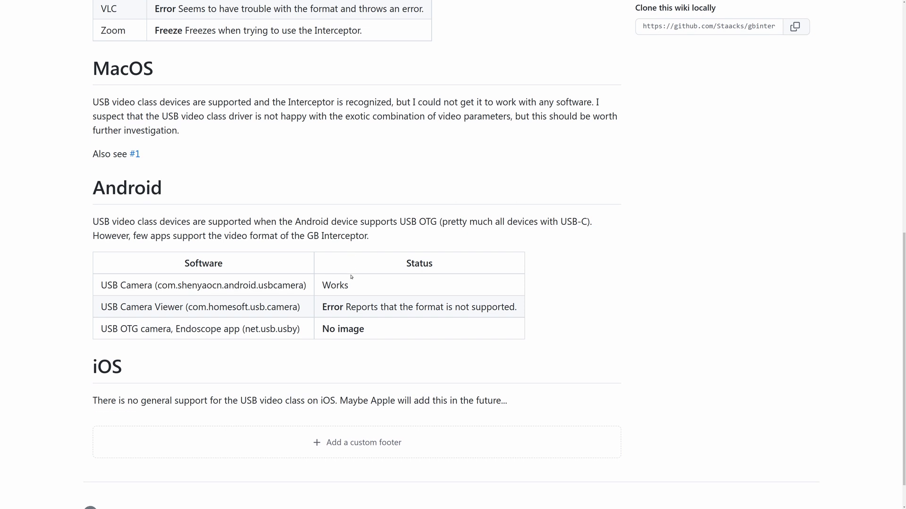
pyautogui.scroll(-2, 350, 276)
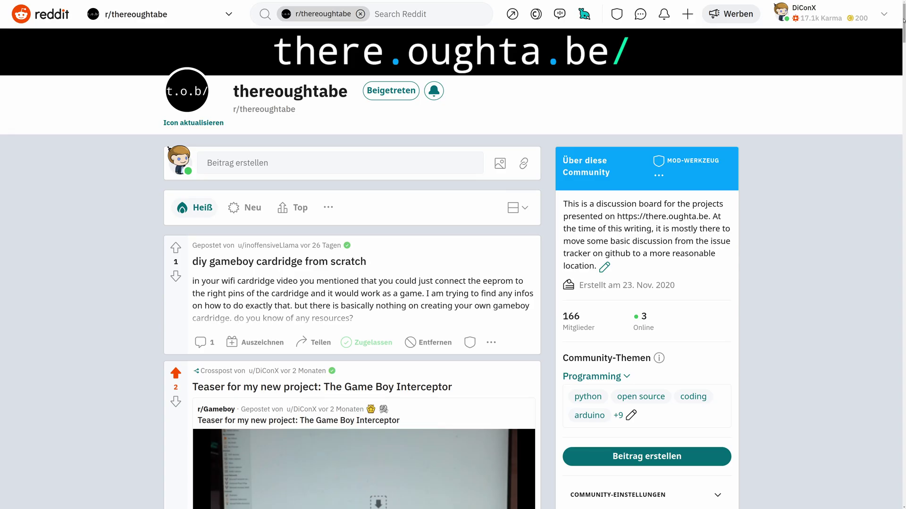
pyautogui.scroll(-3, 353, 269)
pyautogui.scroll(-5, 353, 269)
pyautogui.scroll(-1, 352, 269)
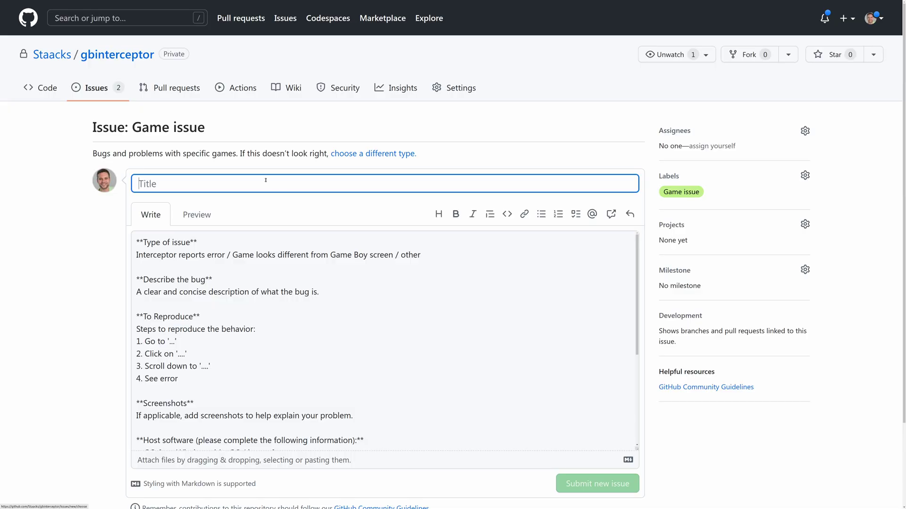